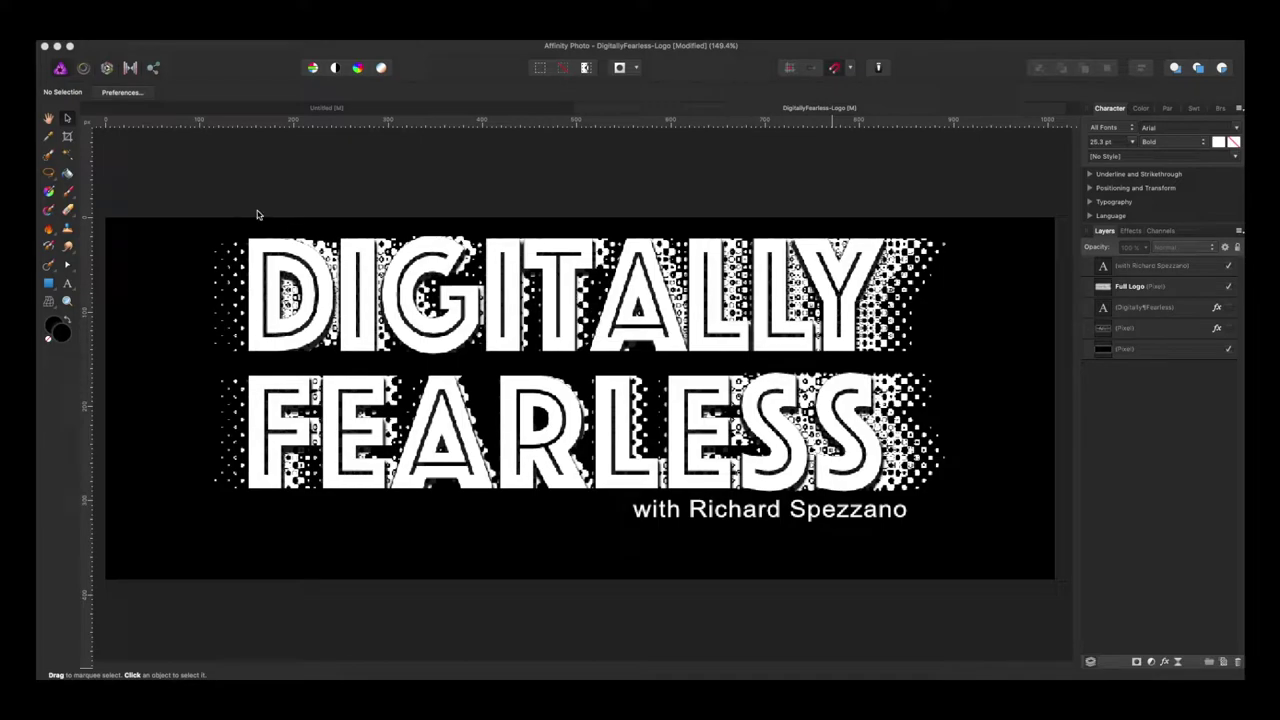
# - Lock the background pixel layer of the black Untitled document
pyautogui.click(310, 108)
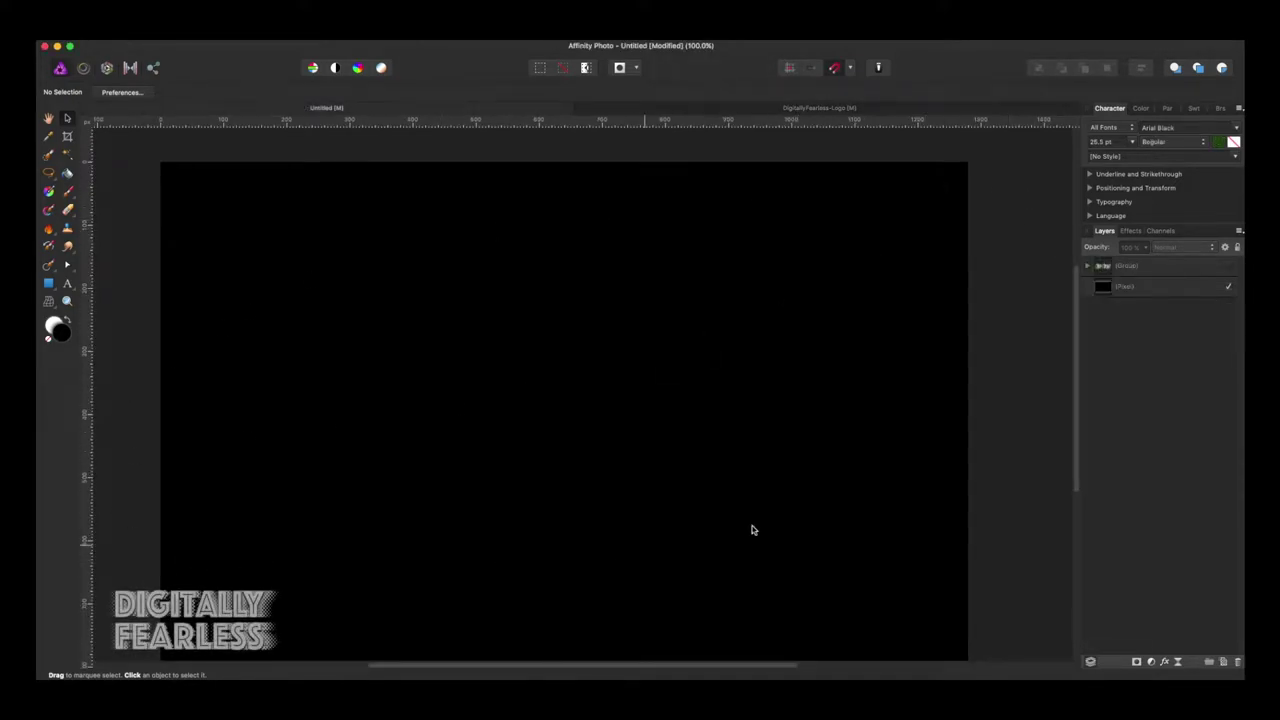
pyautogui.click(1168, 287)
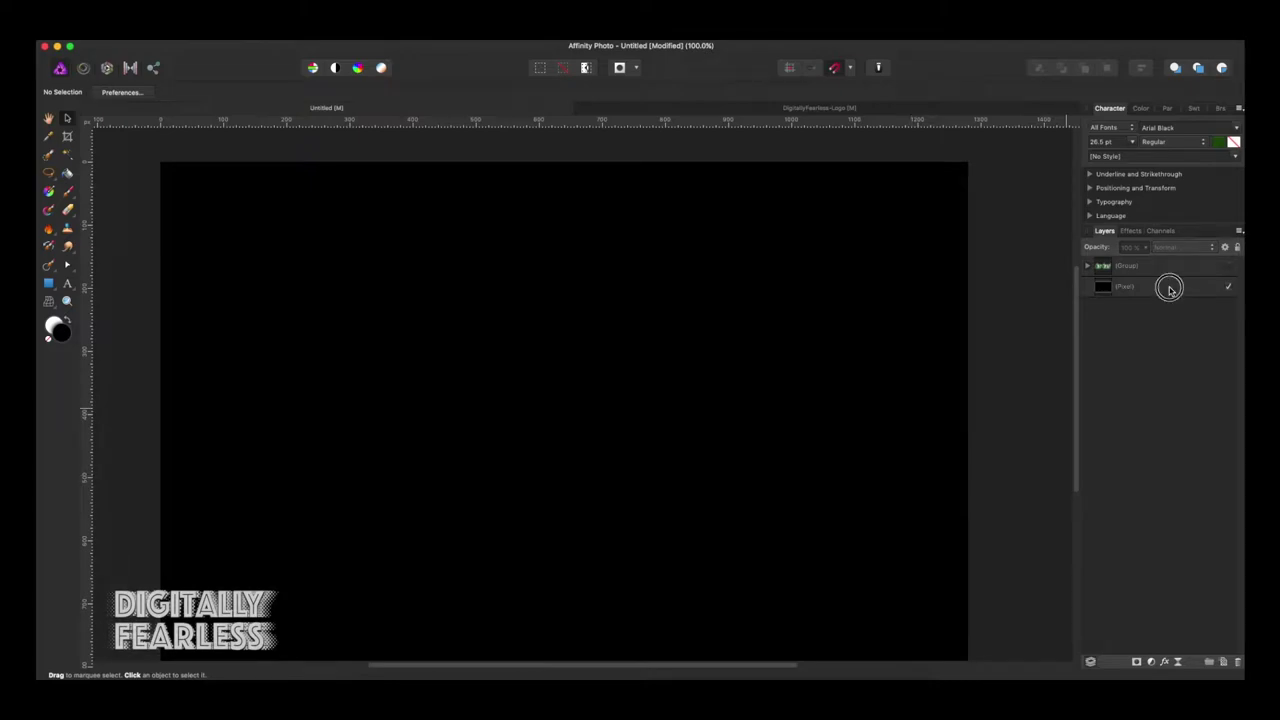
pyautogui.click(1237, 248)
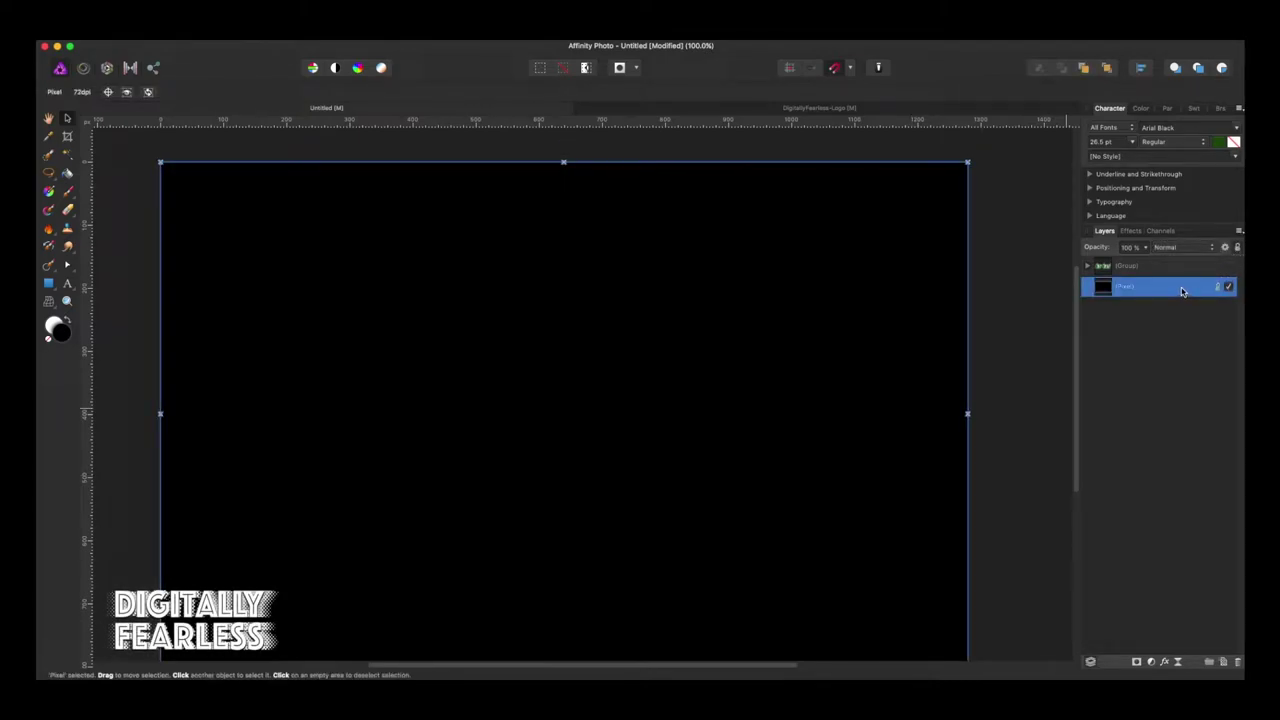
# - Set the Artistic Text fill colour to light blue 93DBFF
pyautogui.click(67, 284)
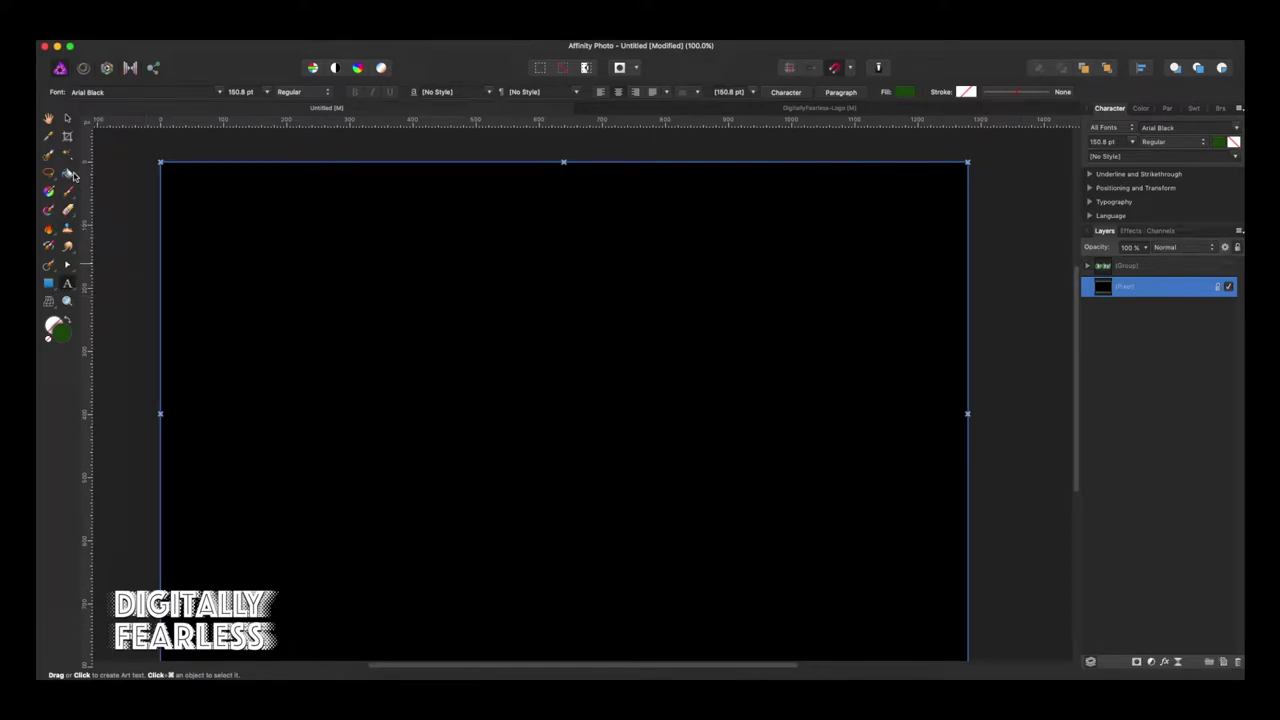
pyautogui.click(1218, 142)
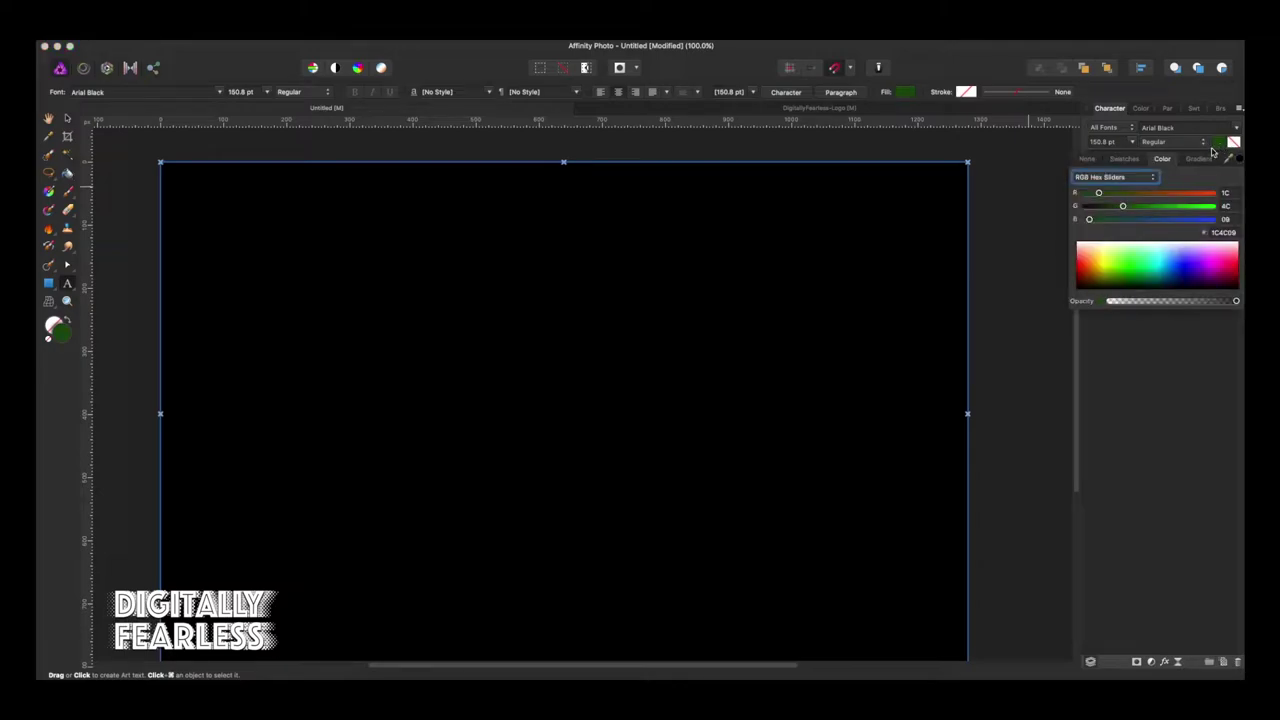
pyautogui.click(1100, 245)
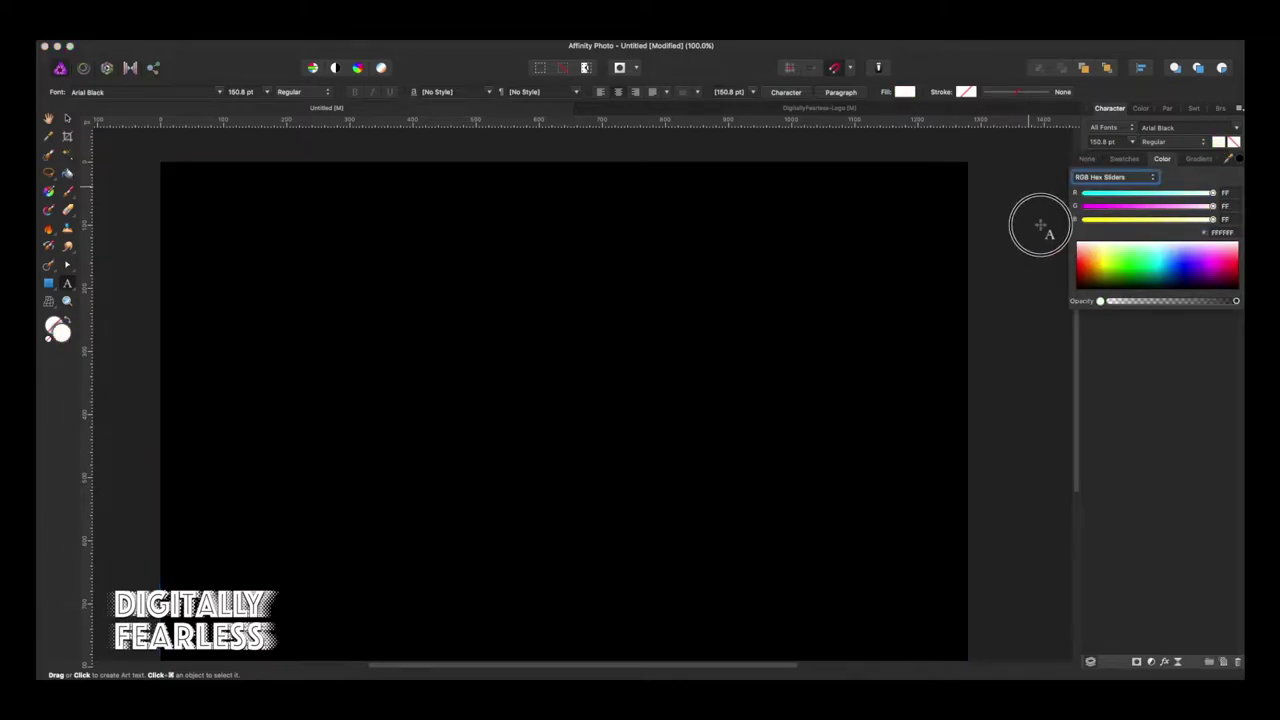
pyautogui.click(1170, 258)
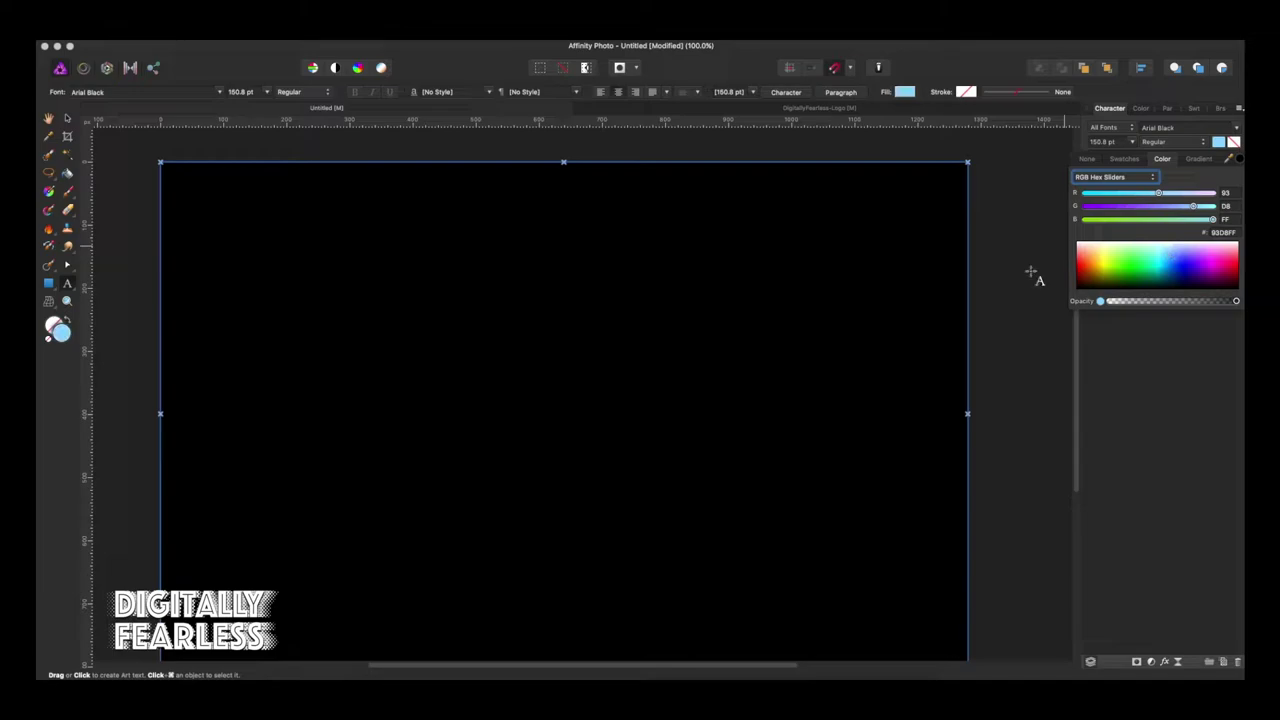
# - Type 'MY WAY' in a large Arial Black text frame, fix the typo, and centre it
pyautogui.click(270, 283)
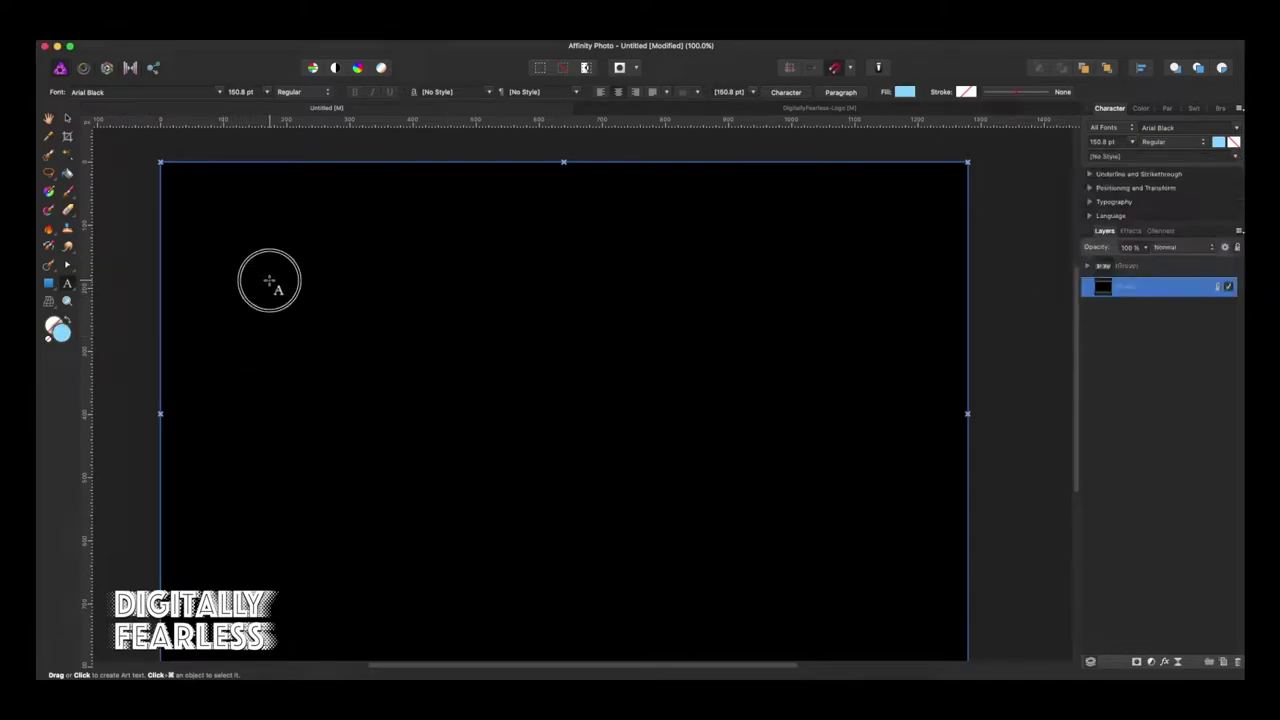
pyautogui.moveTo(270, 283); pyautogui.dragTo(326, 360)
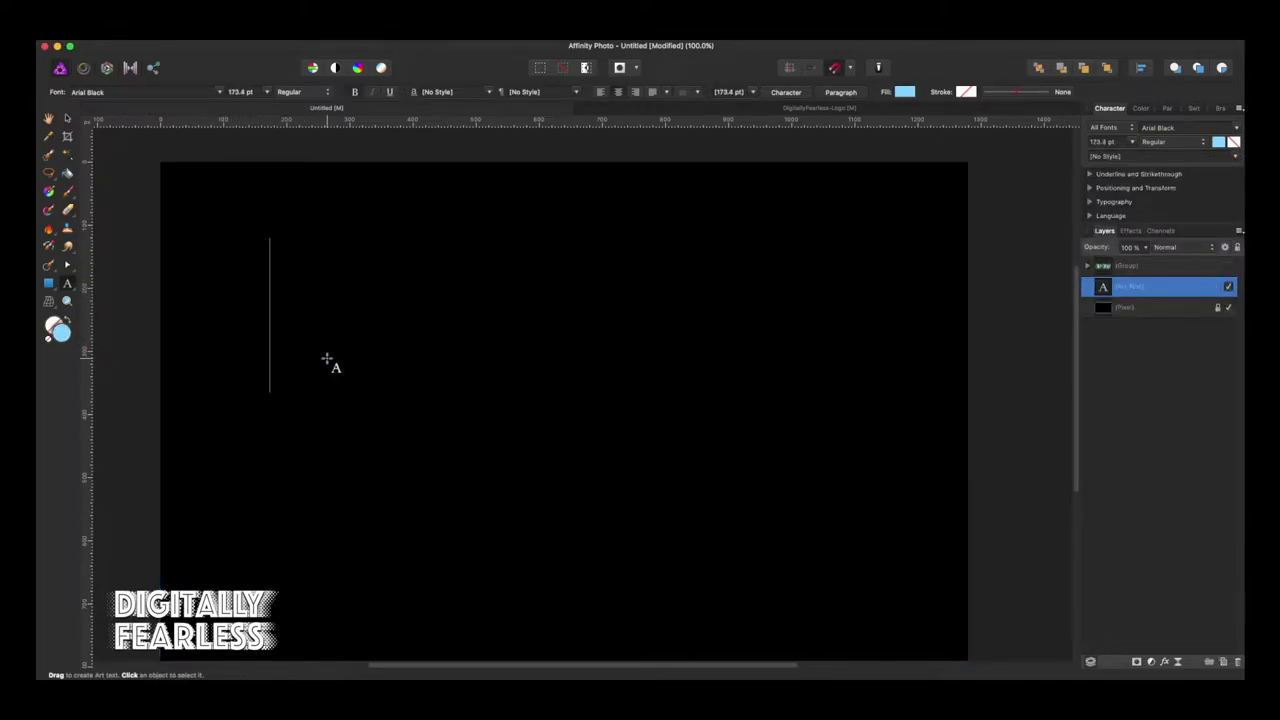
pyautogui.write('M')
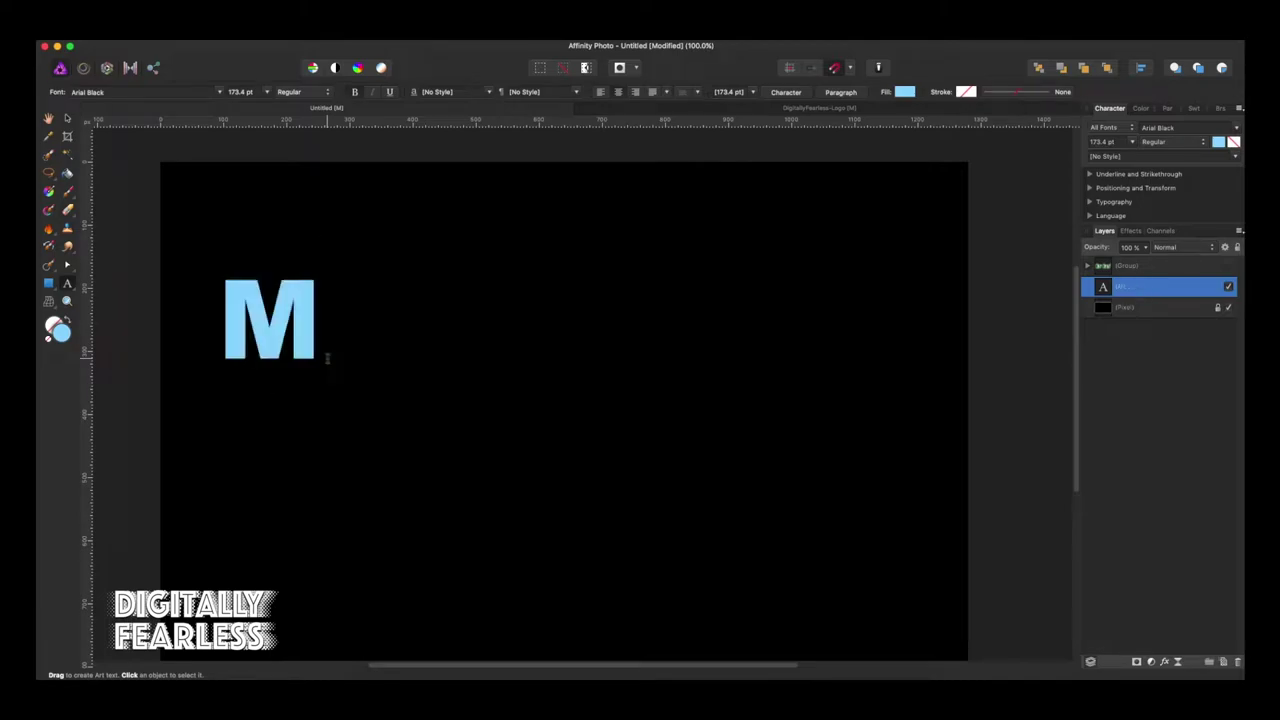
pyautogui.write('Y WA')
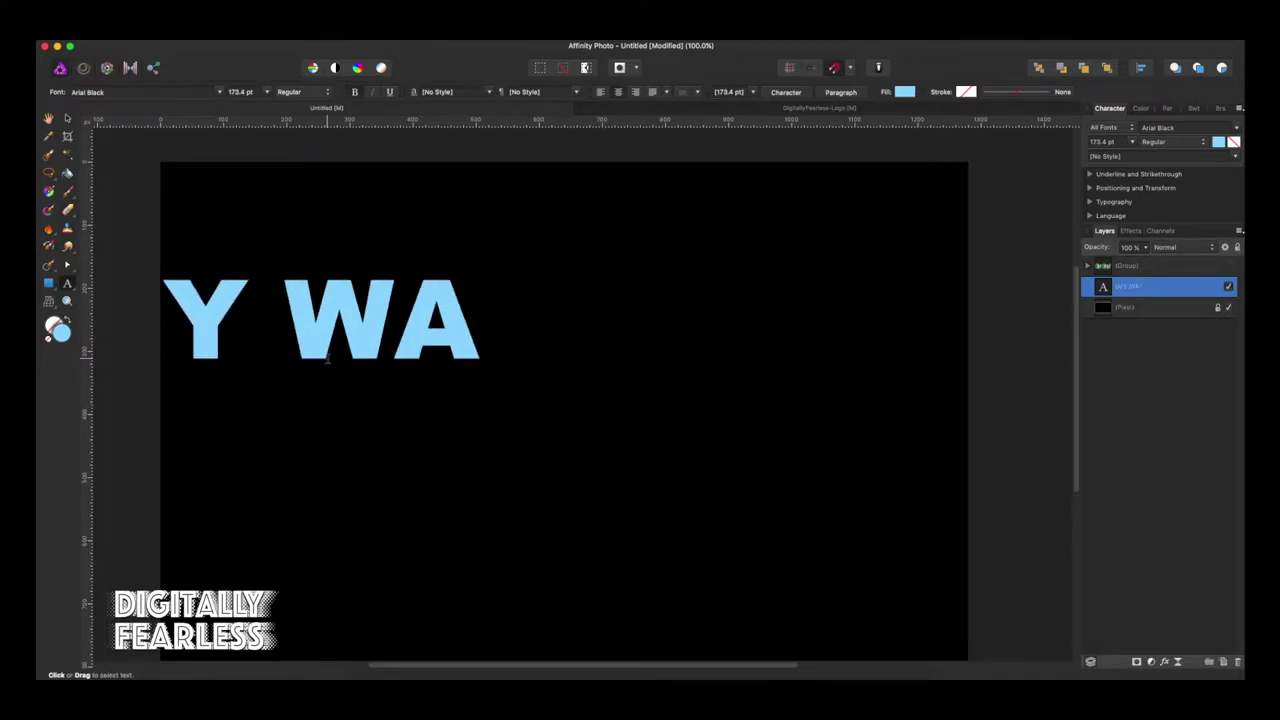
pyautogui.write('YU')
pyautogui.press('BackSpace')
pyautogui.press('Escape')
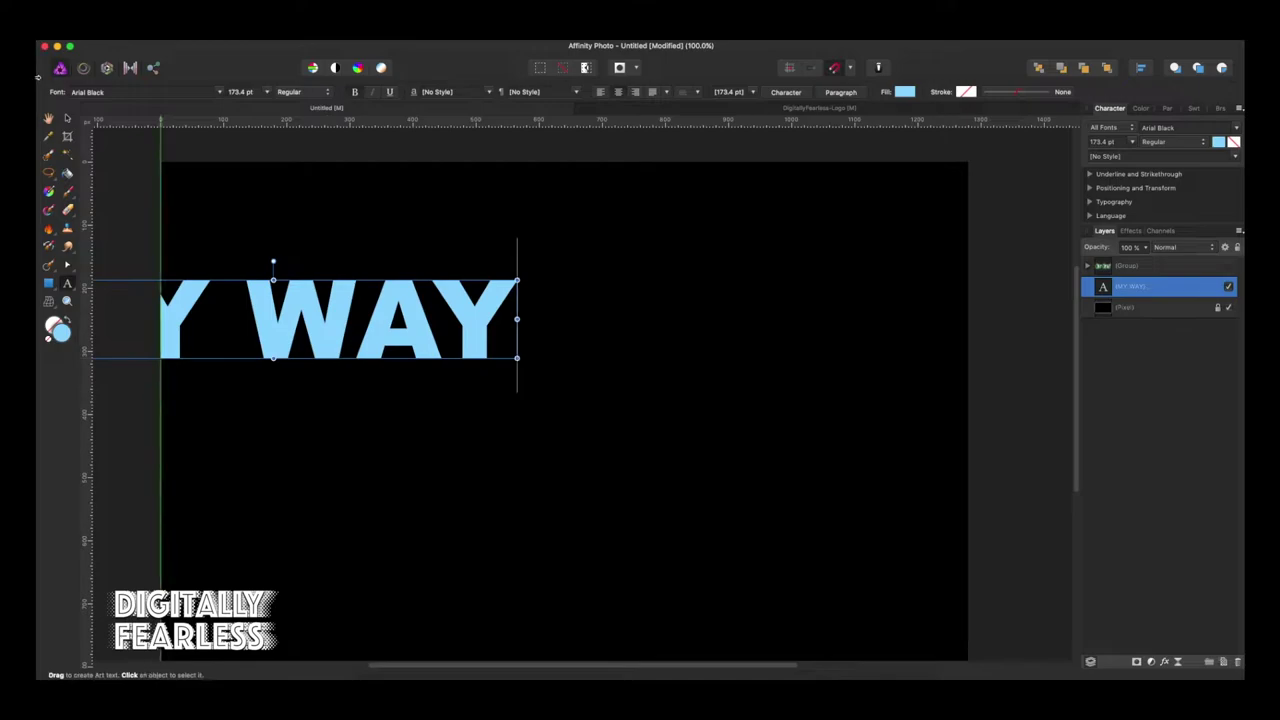
pyautogui.click(68, 118)
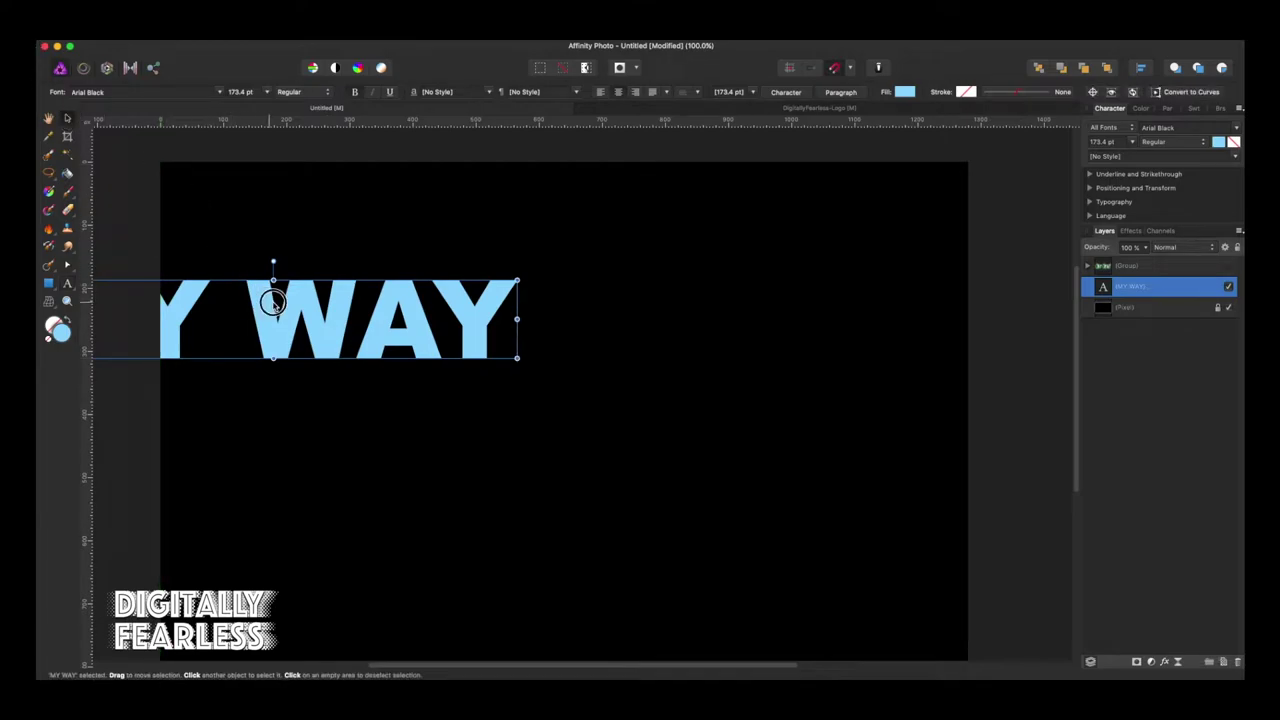
pyautogui.moveTo(271, 296); pyautogui.dragTo(557, 375)
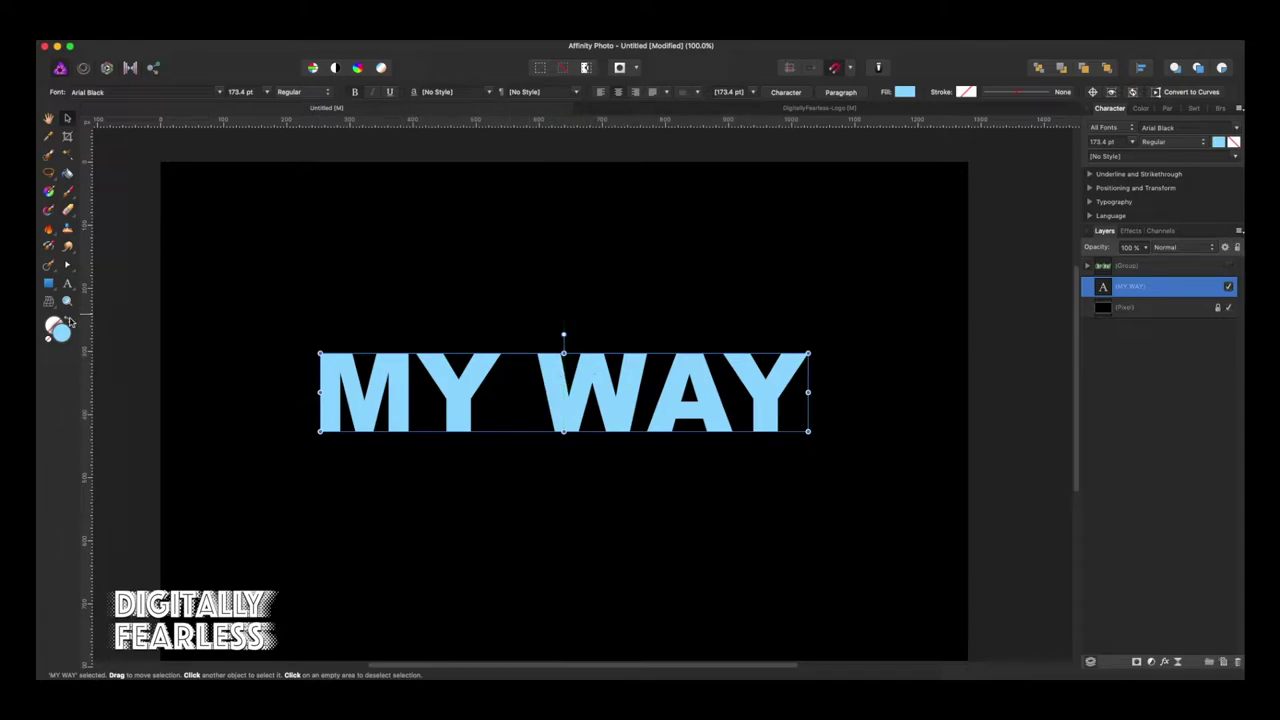
# - Drag horizontal guides from the top ruler to just above and just below MY WAY
pyautogui.click(659, 120)
pyautogui.moveTo(630, 121); pyautogui.dragTo(617, 310)
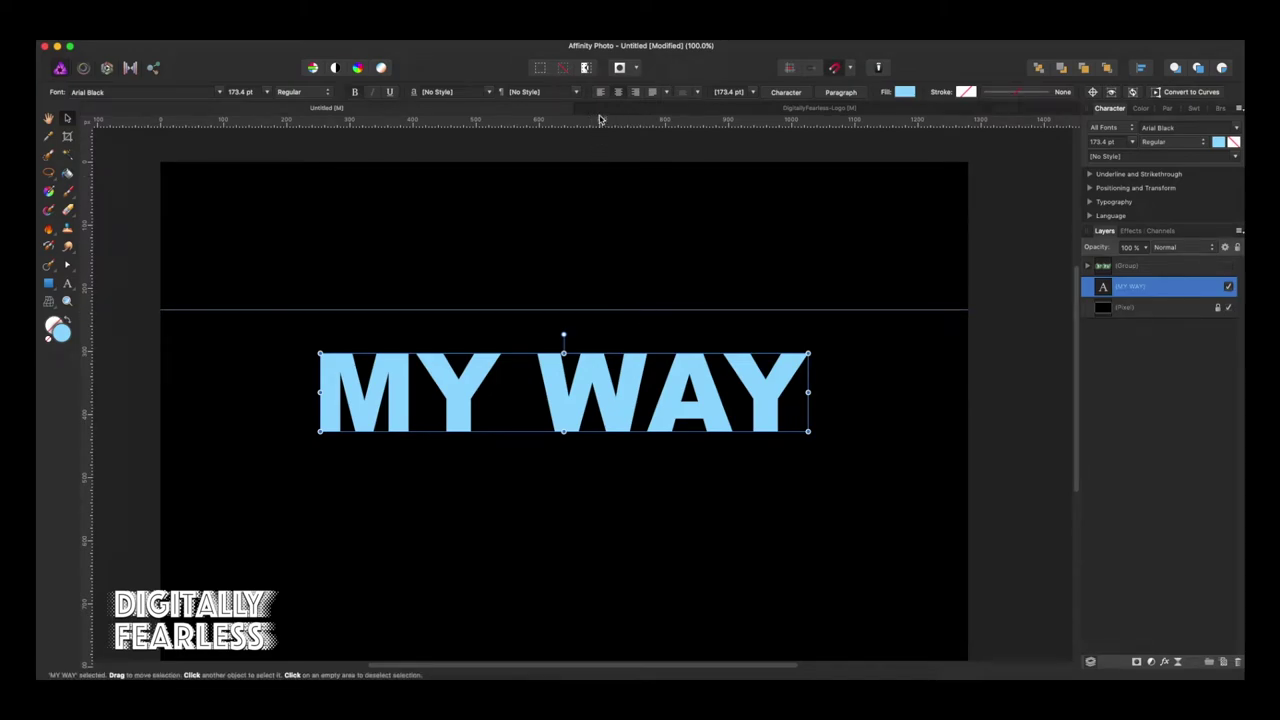
pyautogui.moveTo(617, 121); pyautogui.dragTo(610, 465)
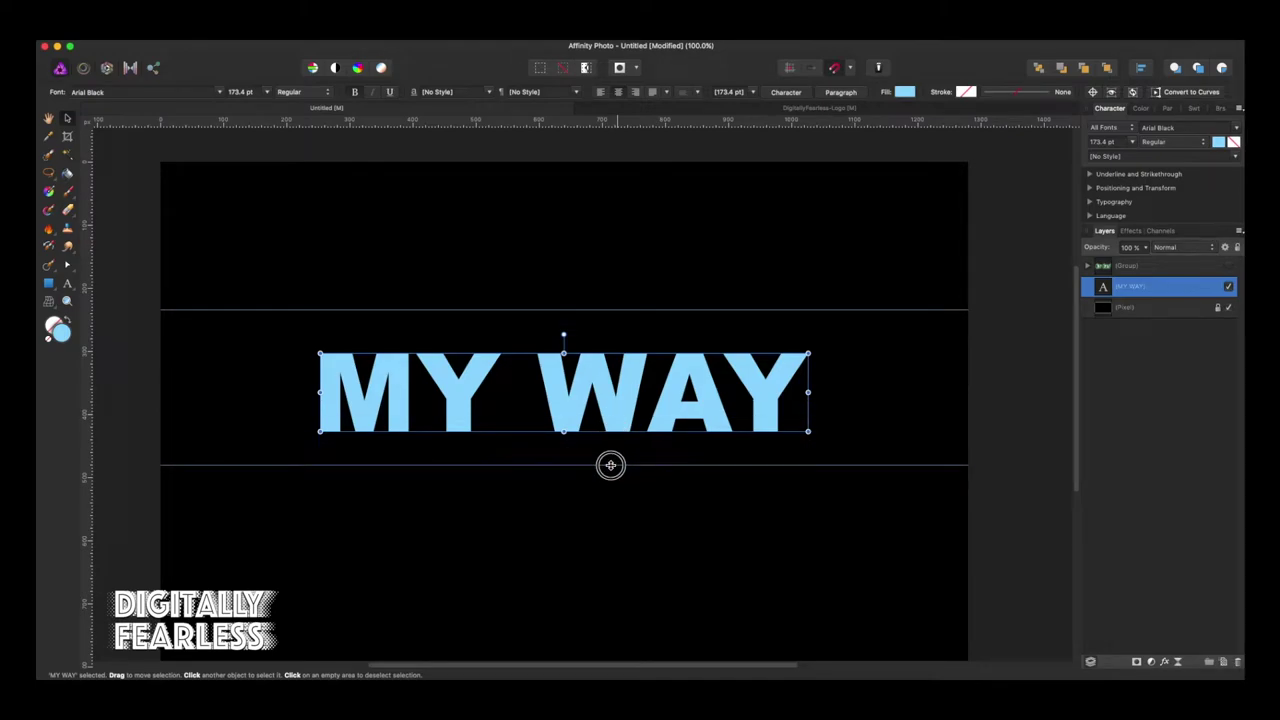
pyautogui.moveTo(610, 465); pyautogui.dragTo(610, 467)
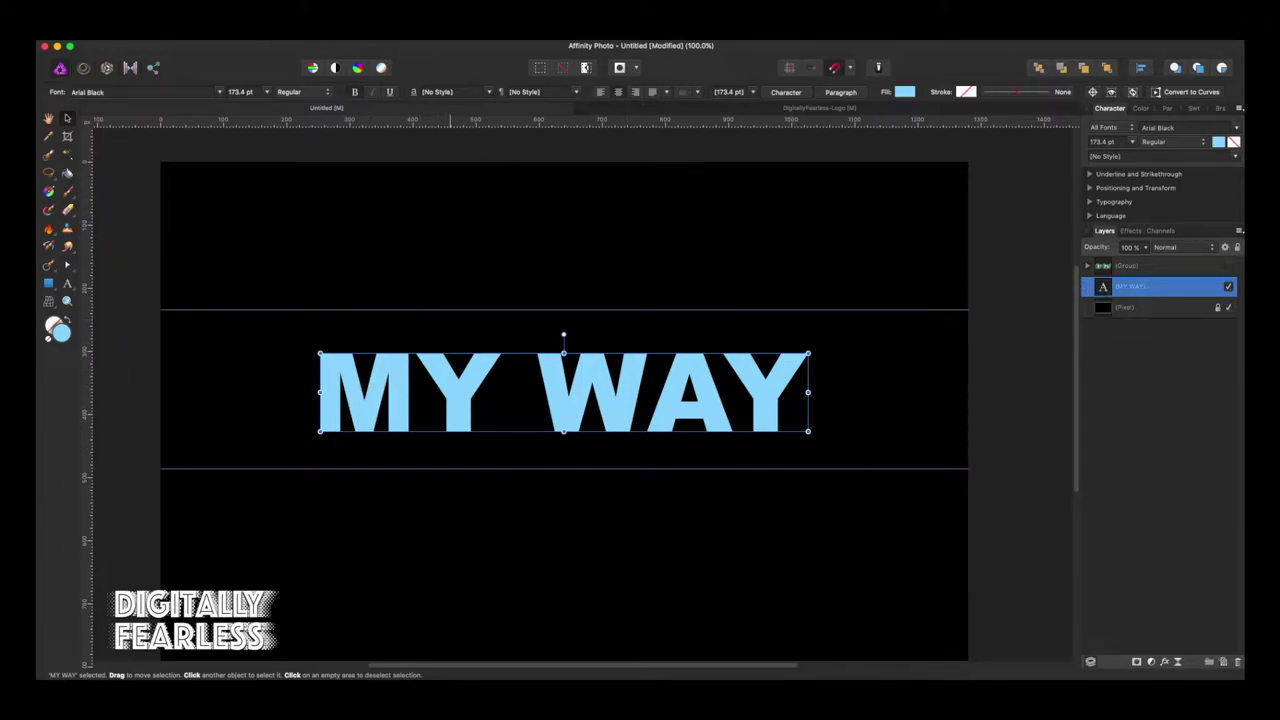
# - Convert MY WAY to curves and move the group to the top of the layer stack
pyautogui.click(292, 36)
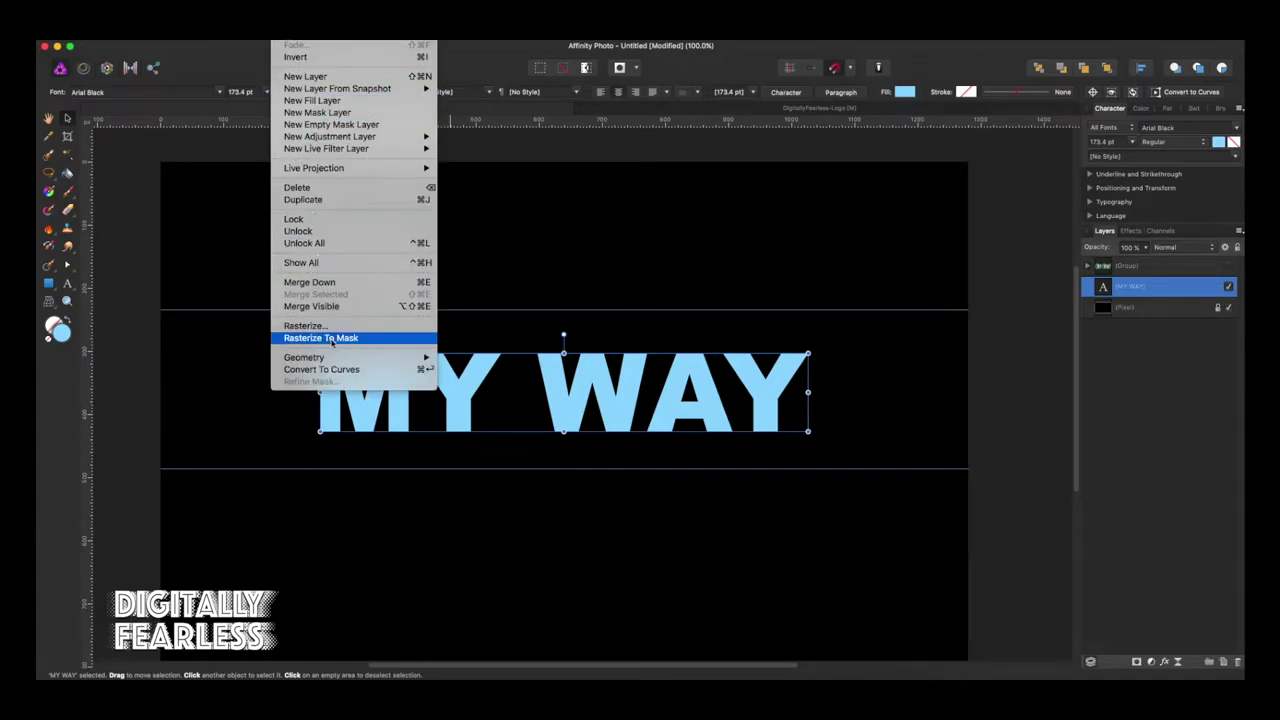
pyautogui.click(340, 370)
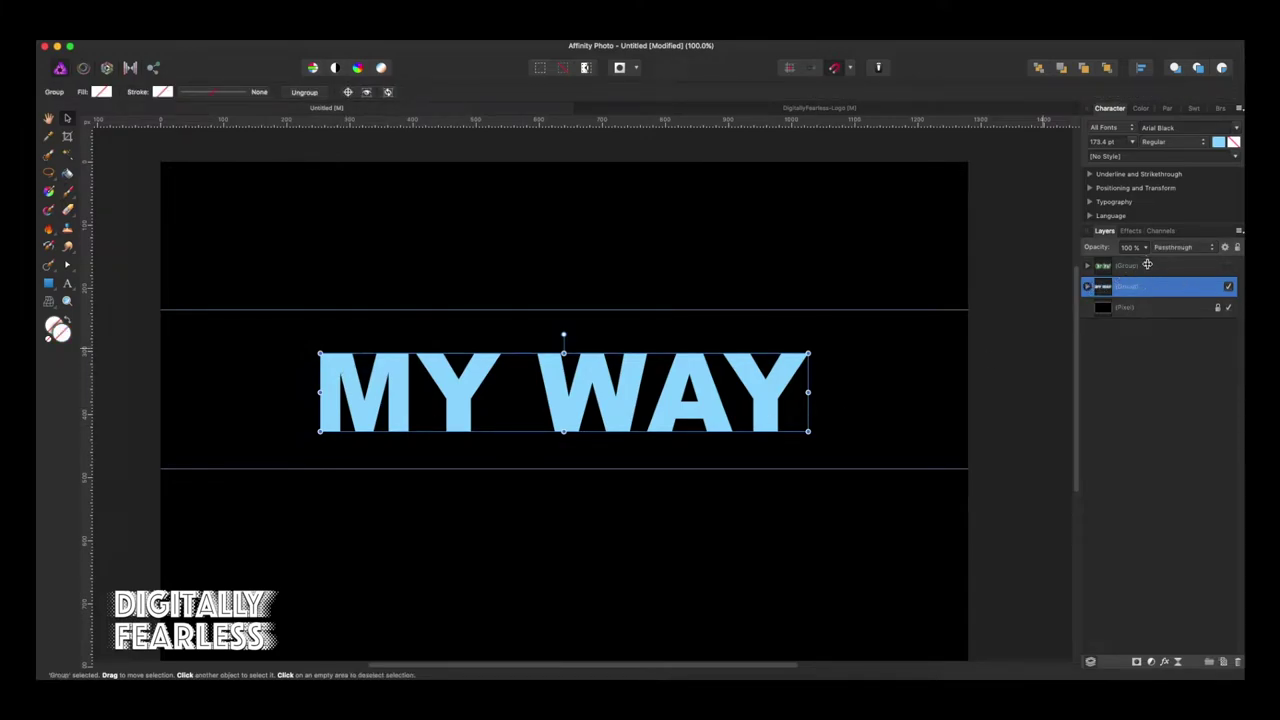
pyautogui.click(1148, 284)
pyautogui.moveTo(1148, 284); pyautogui.dragTo(1143, 324)
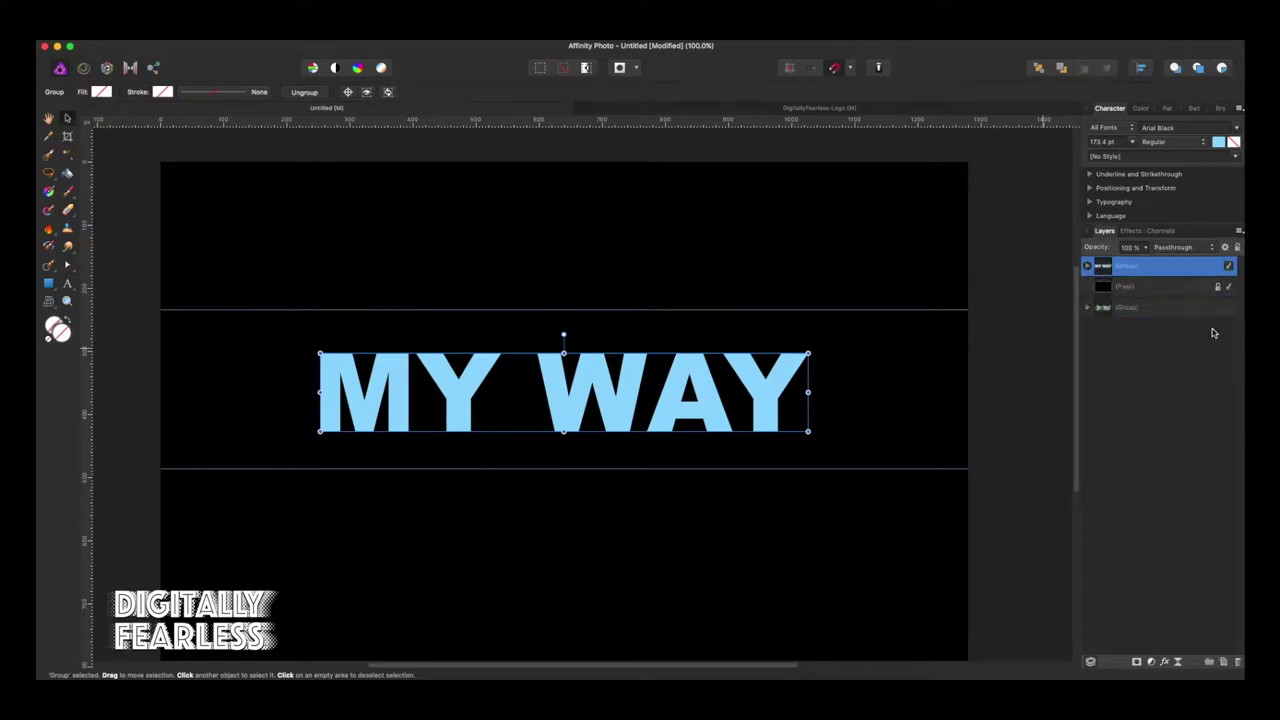
pyautogui.click(1087, 266)
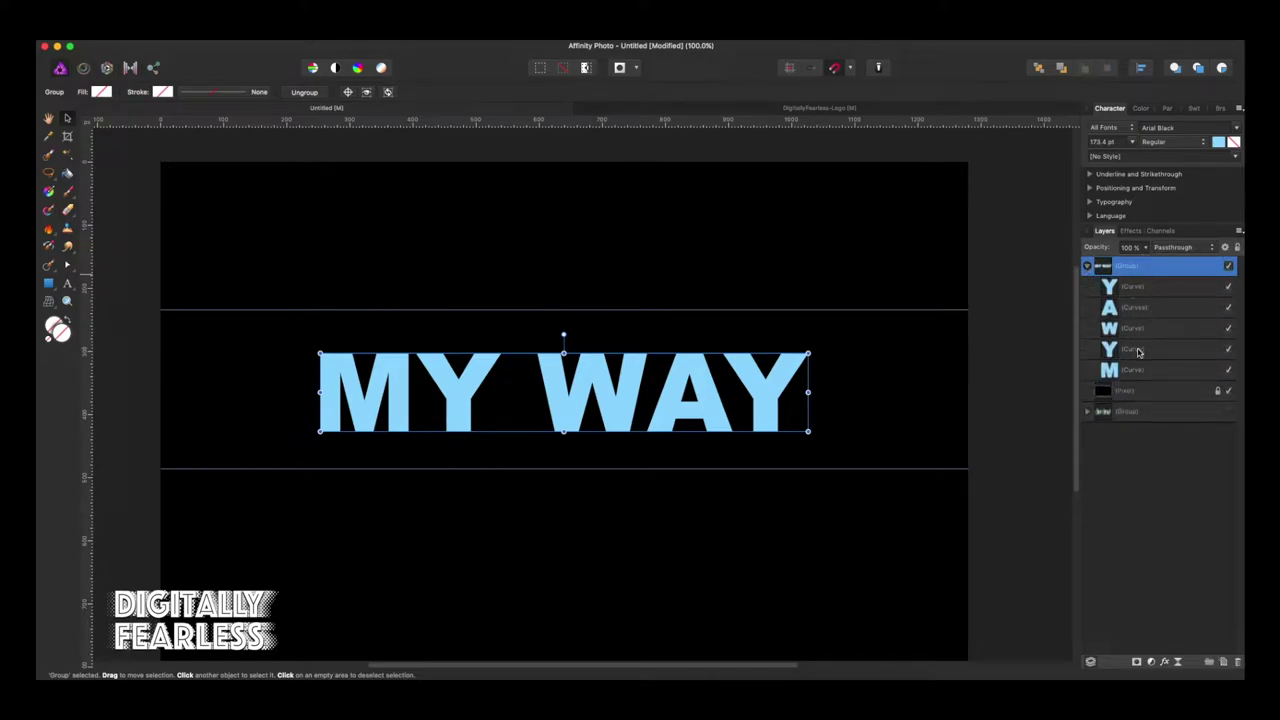
pyautogui.press('super+d')
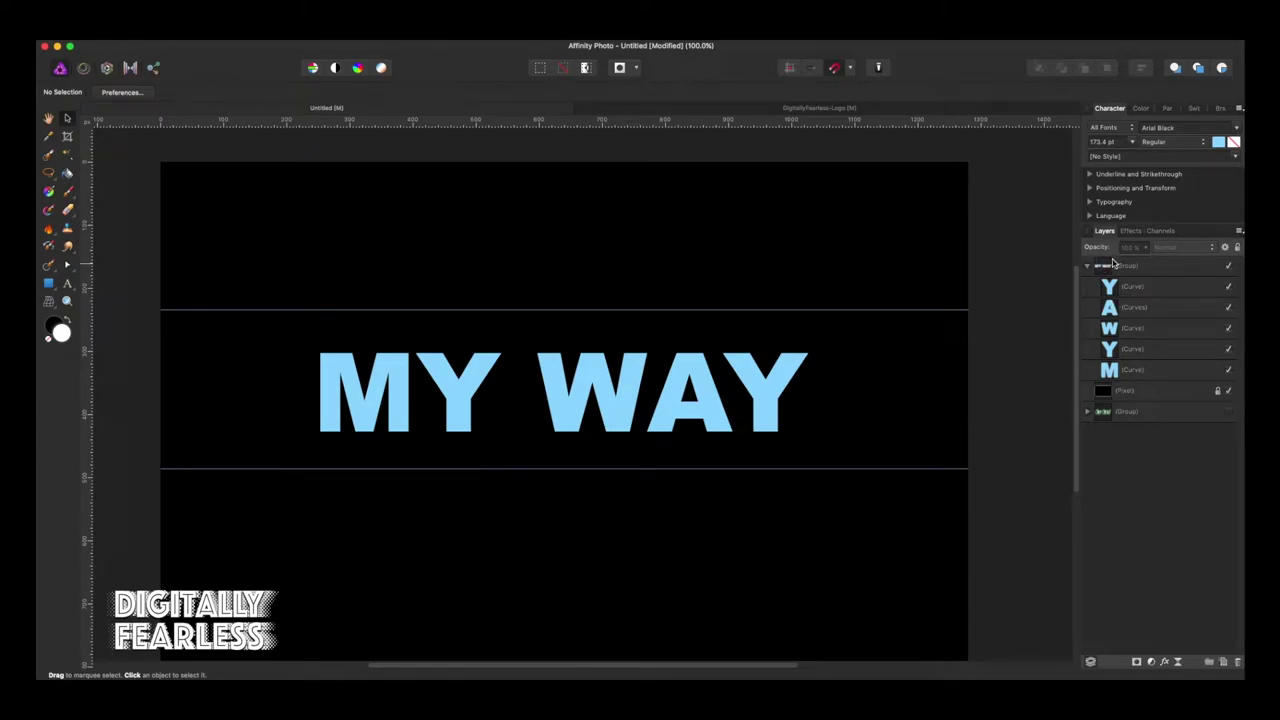
# - Ungroup MY WAY into letter curves and select the Y, A, W, Y and M layers in turn
pyautogui.rightClick(1107, 266)
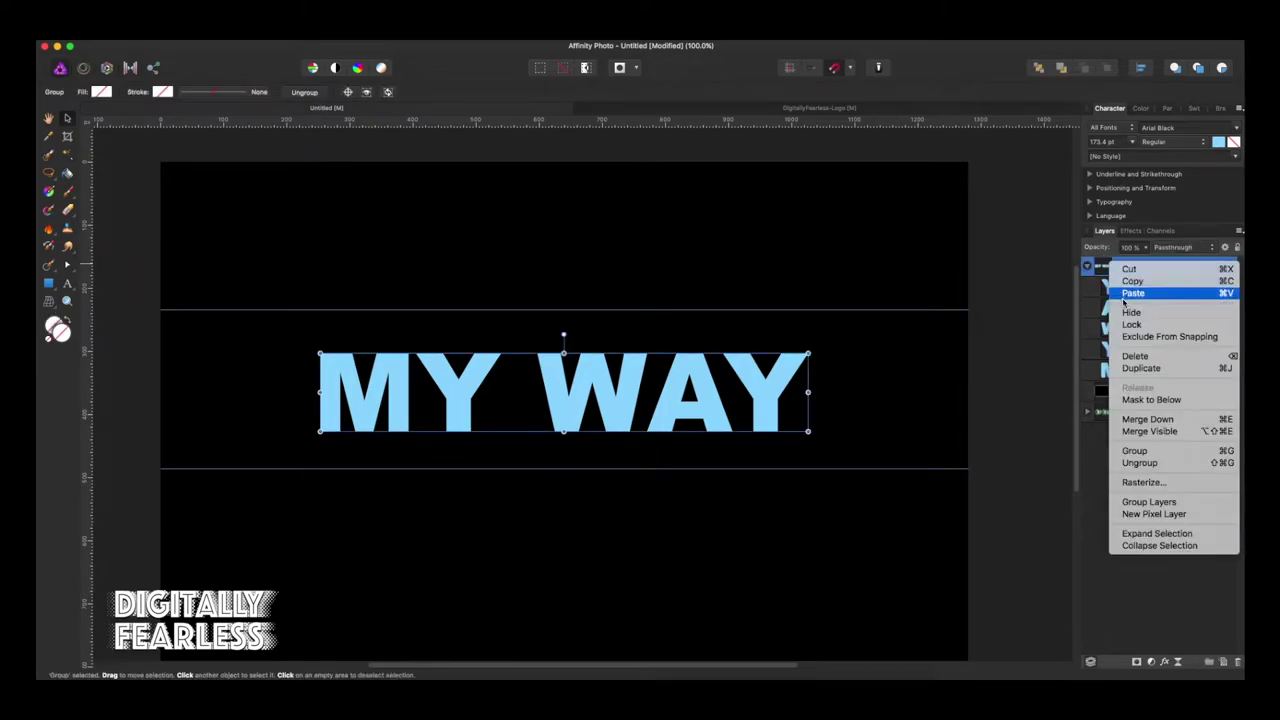
pyautogui.click(1139, 465)
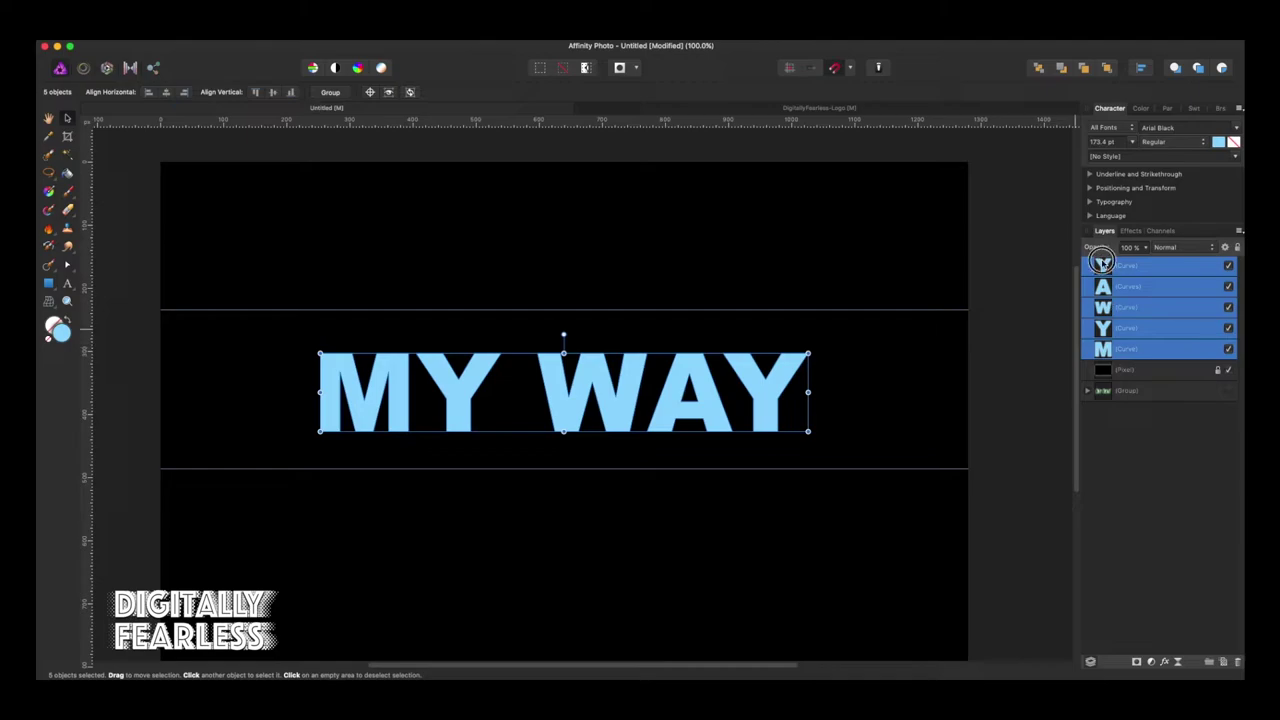
pyautogui.click(1104, 266)
pyautogui.click(1107, 288)
pyautogui.click(1107, 308)
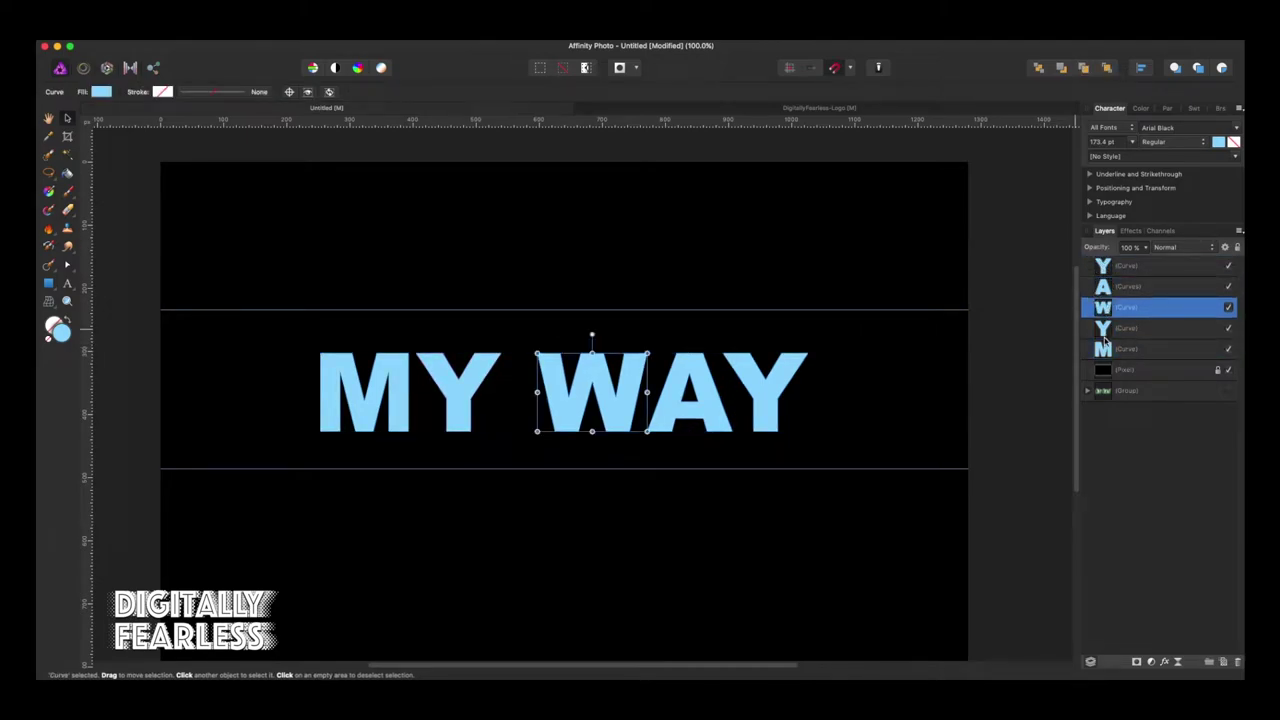
pyautogui.click(1106, 328)
pyautogui.click(1120, 349)
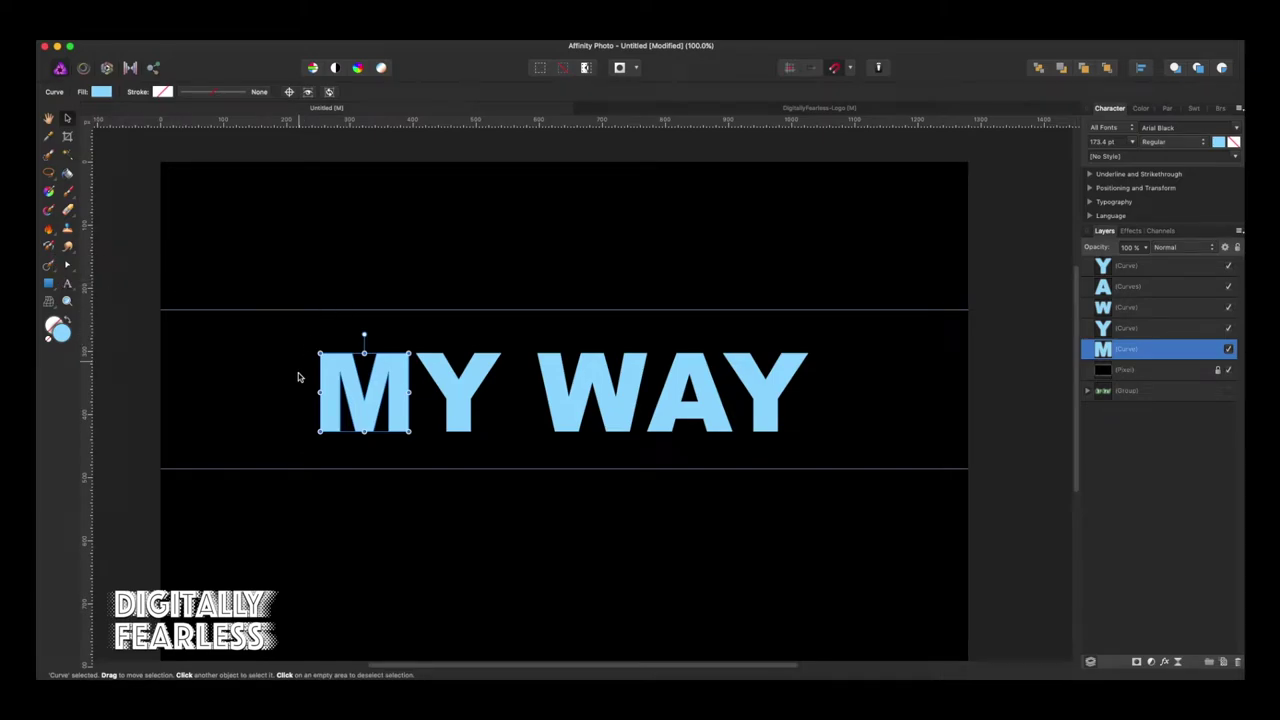
# - With the Node tool, pull three M spikes down to the lower guide and one up to the top guide
pyautogui.click(67, 267)
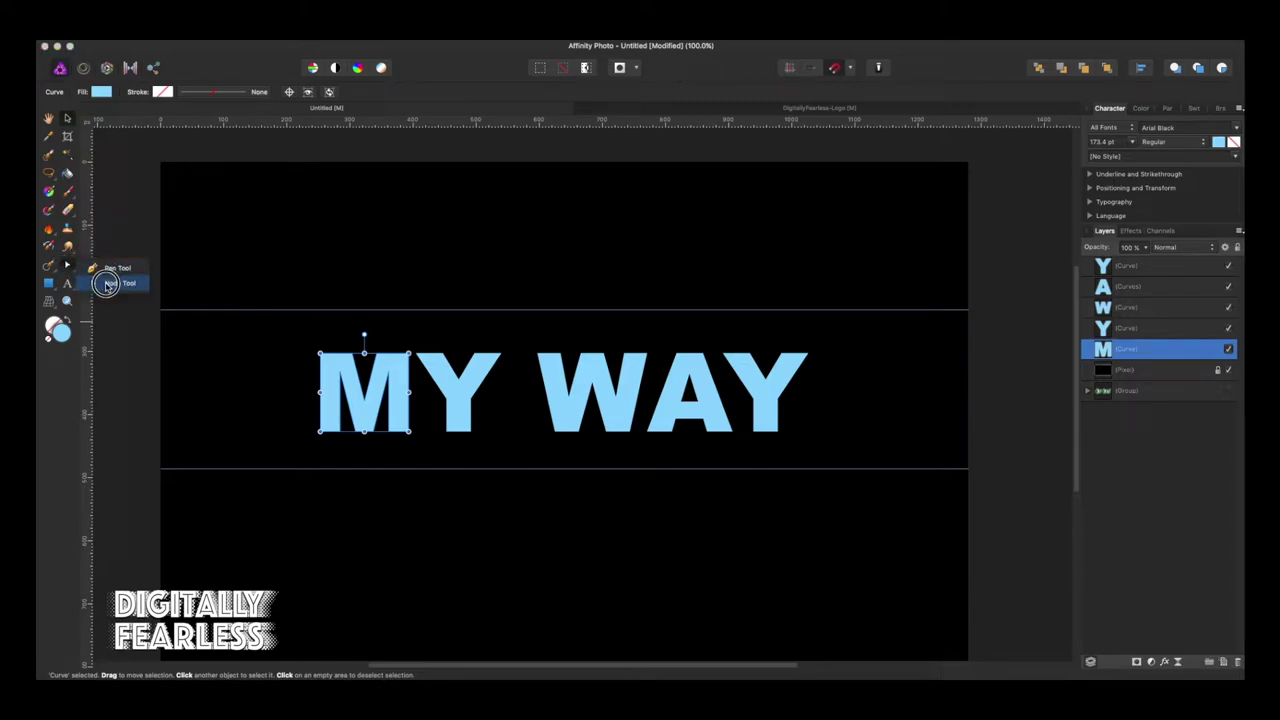
pyautogui.click(107, 284)
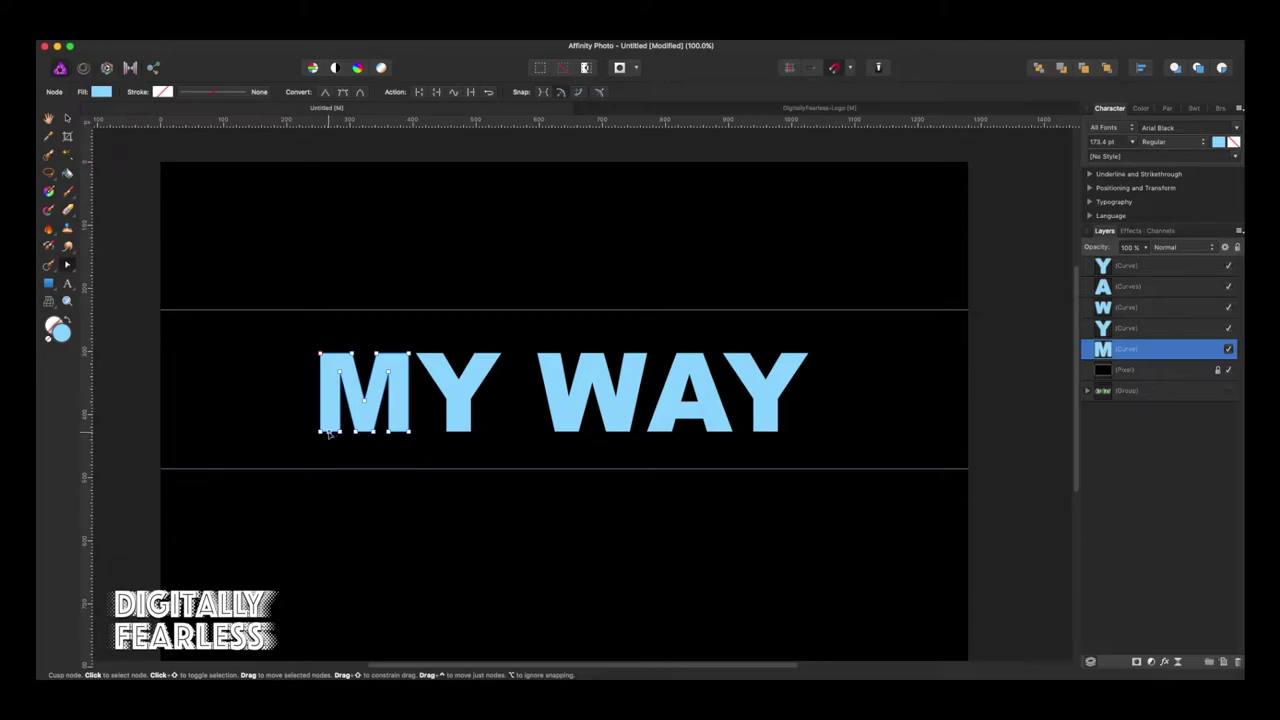
pyautogui.moveTo(329, 432); pyautogui.dragTo(329, 447)
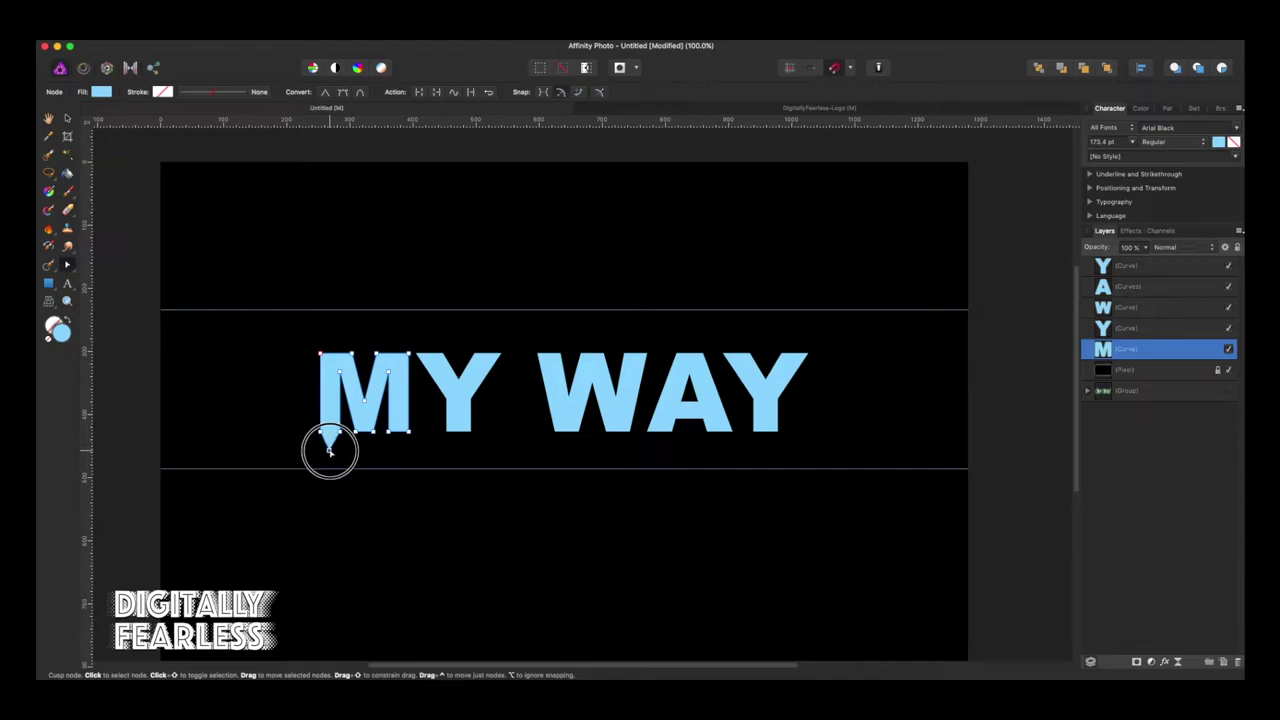
pyautogui.moveTo(329, 447); pyautogui.dragTo(329, 467)
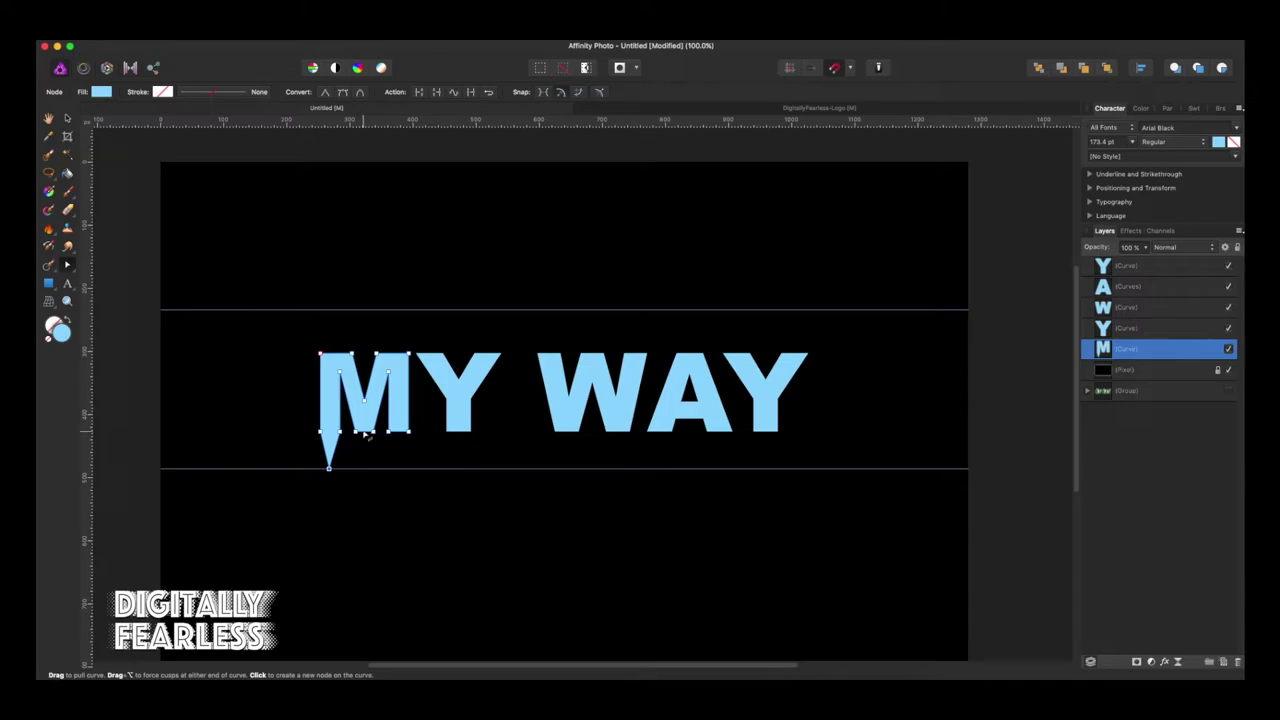
pyautogui.moveTo(366, 436); pyautogui.dragTo(362, 468)
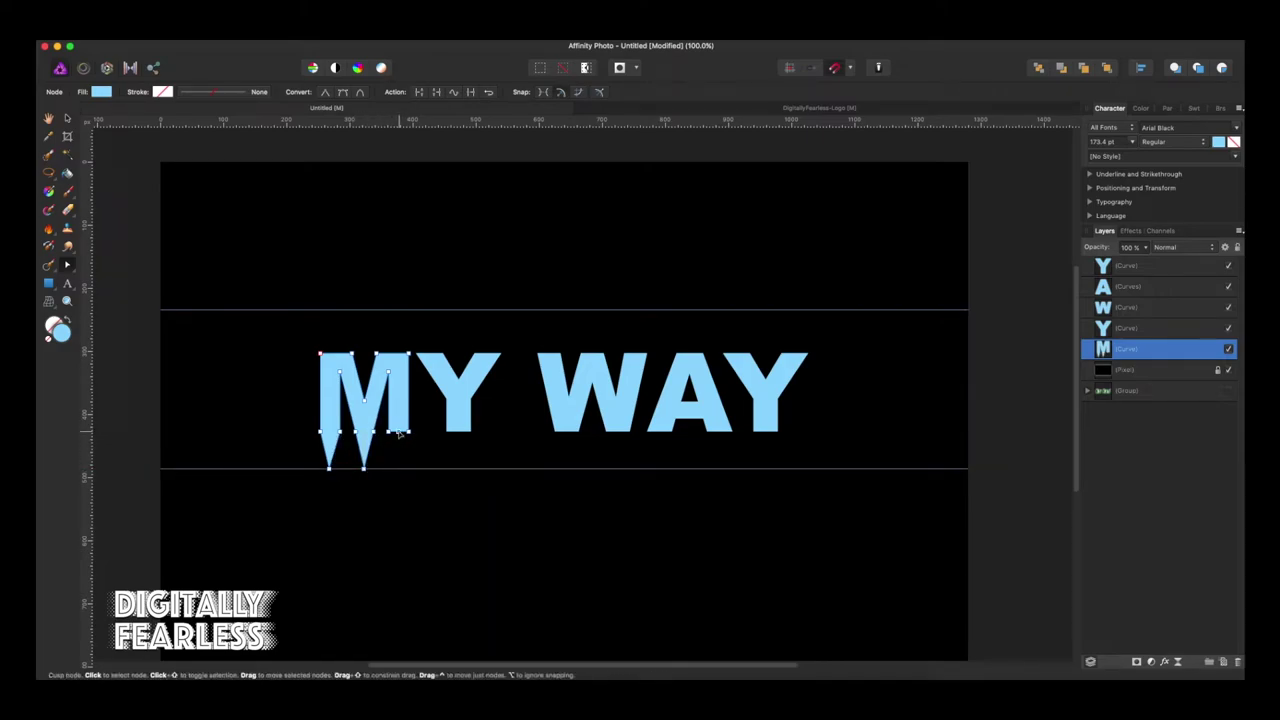
pyautogui.moveTo(400, 434); pyautogui.dragTo(399, 468)
pyautogui.click(364, 402)
pyautogui.moveTo(364, 402); pyautogui.dragTo(363, 311)
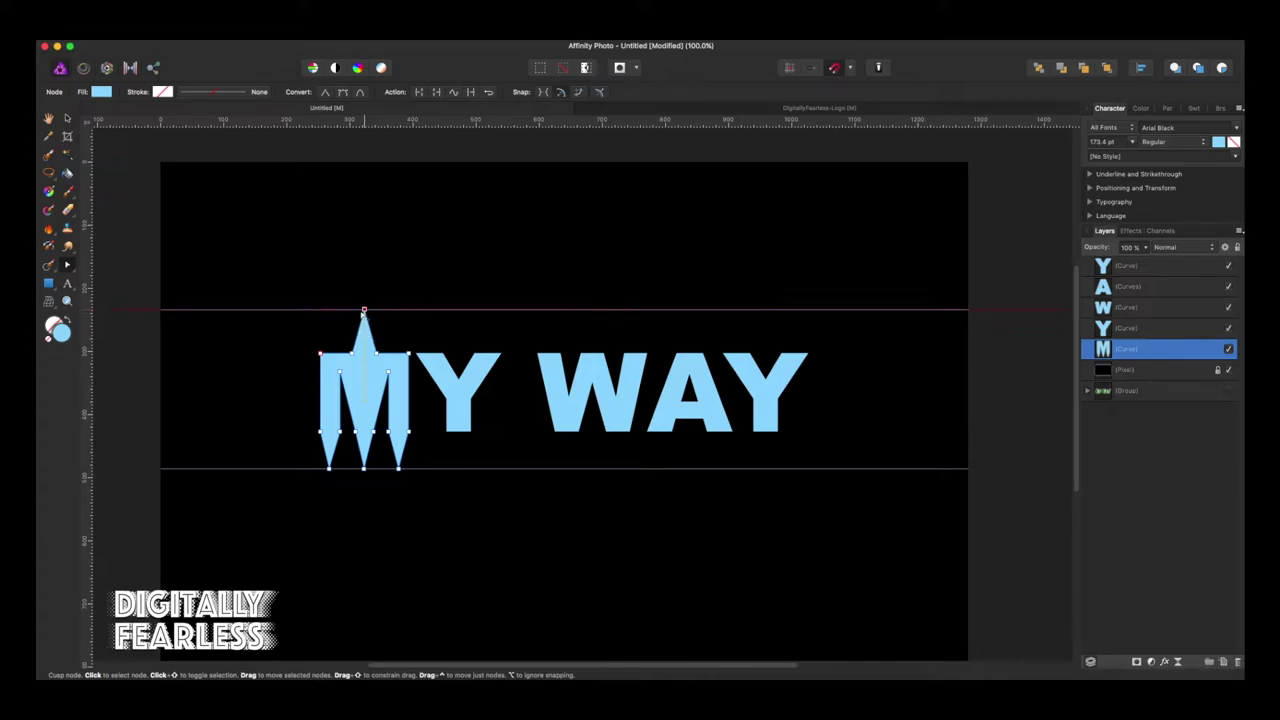
# - Spike the first Y's stem down, and the W's middle up and two bottom points down
pyautogui.click(458, 434)
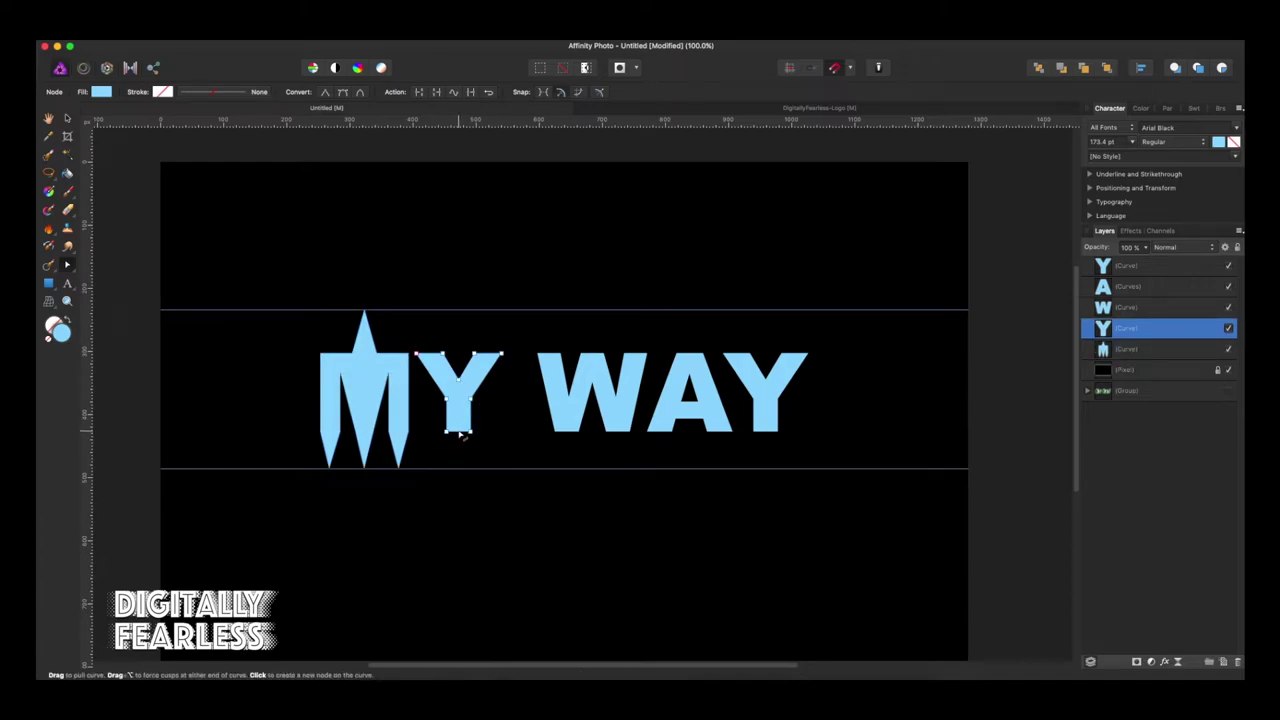
pyautogui.moveTo(459, 434); pyautogui.dragTo(459, 468)
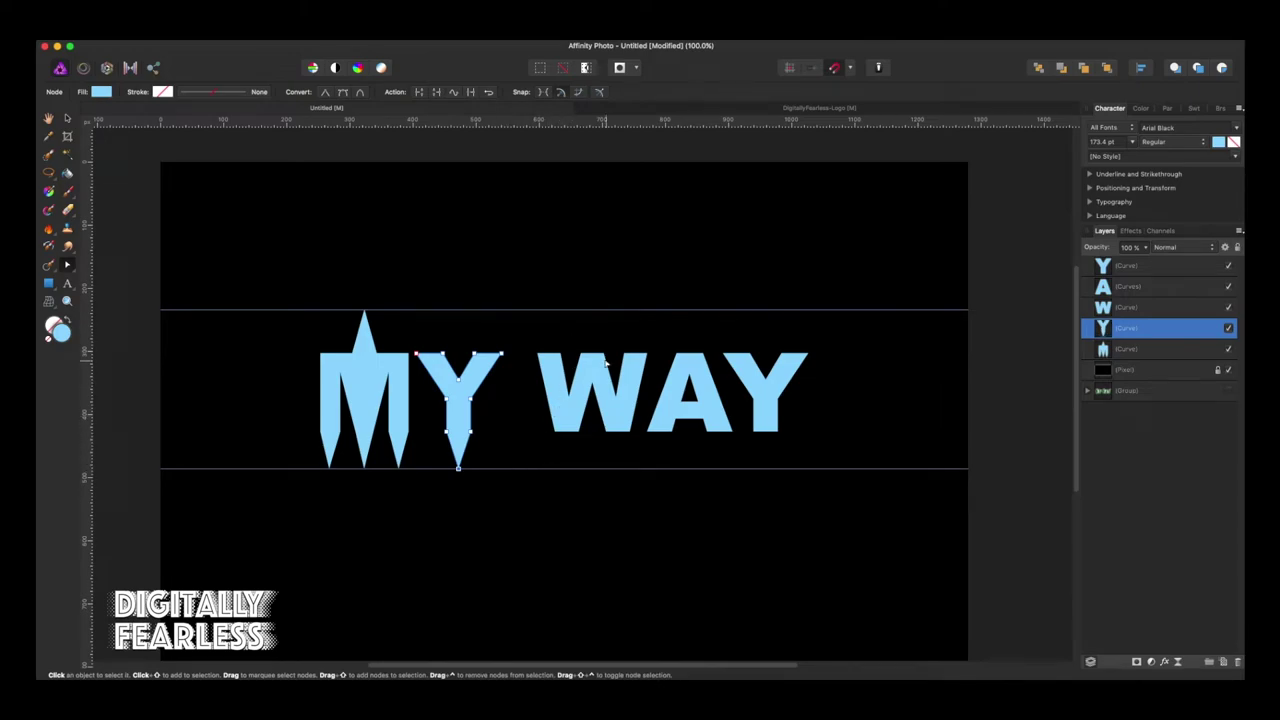
pyautogui.click(593, 355)
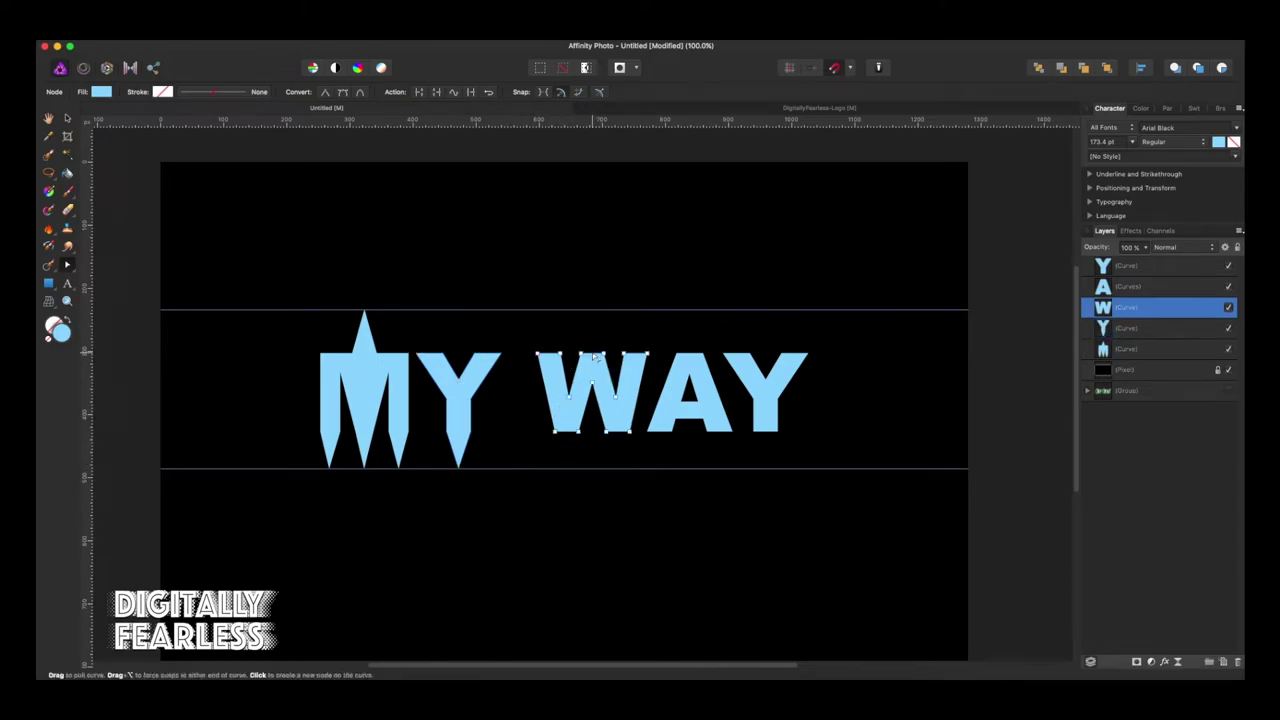
pyautogui.moveTo(593, 355); pyautogui.dragTo(592, 311)
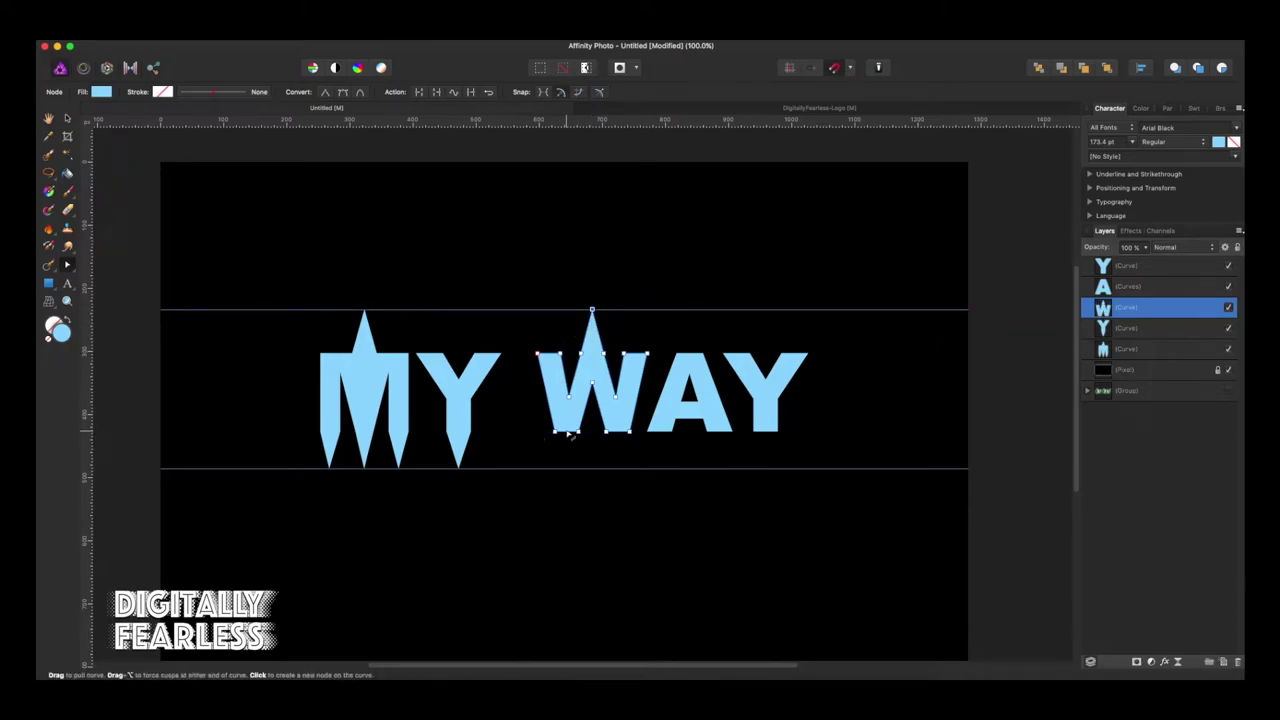
pyautogui.moveTo(567, 433); pyautogui.dragTo(566, 467)
pyautogui.moveTo(617, 437); pyautogui.dragTo(616, 467)
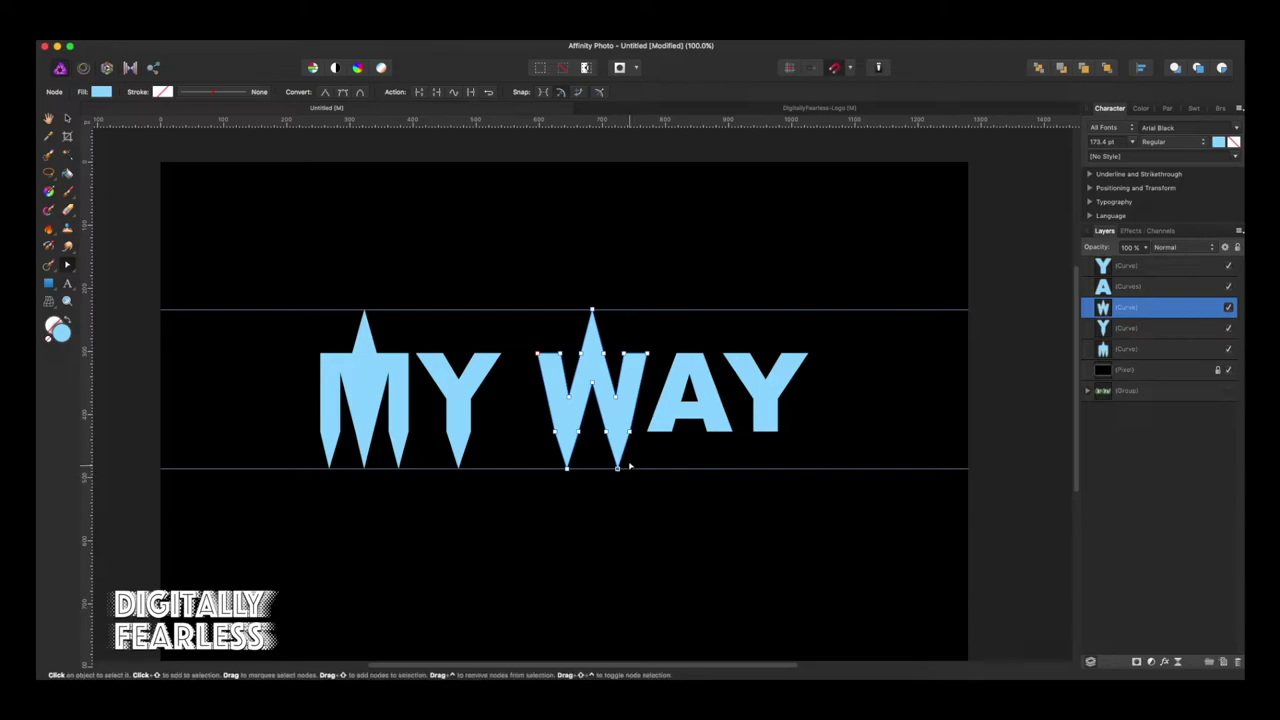
# - Pull the A's bottom into a downward spike and the last Y's right arm up
pyautogui.click(667, 428)
pyautogui.moveTo(671, 432)
pyautogui.mouseDown()
pyautogui.moveTo(670, 467)
pyautogui.moveTo(703, 443)
pyautogui.moveTo(705, 467)
pyautogui.mouseUp()
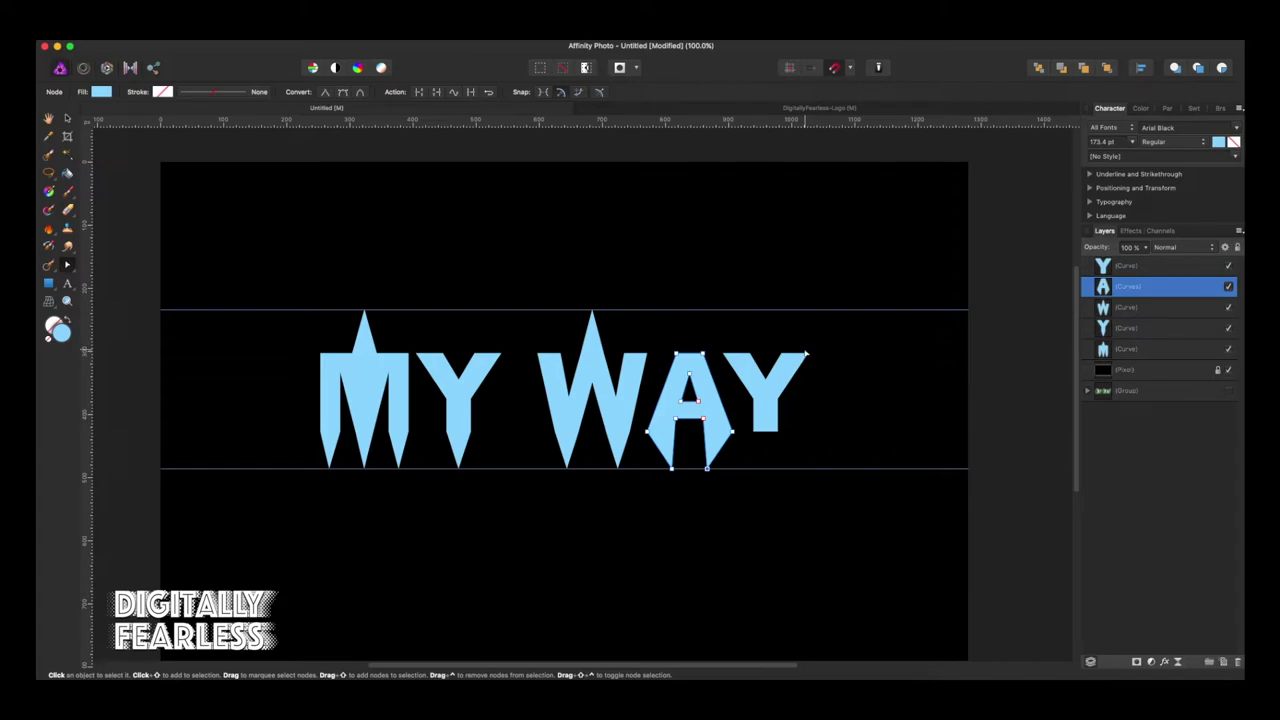
pyautogui.click(806, 357)
pyautogui.moveTo(808, 356); pyautogui.dragTo(820, 312)
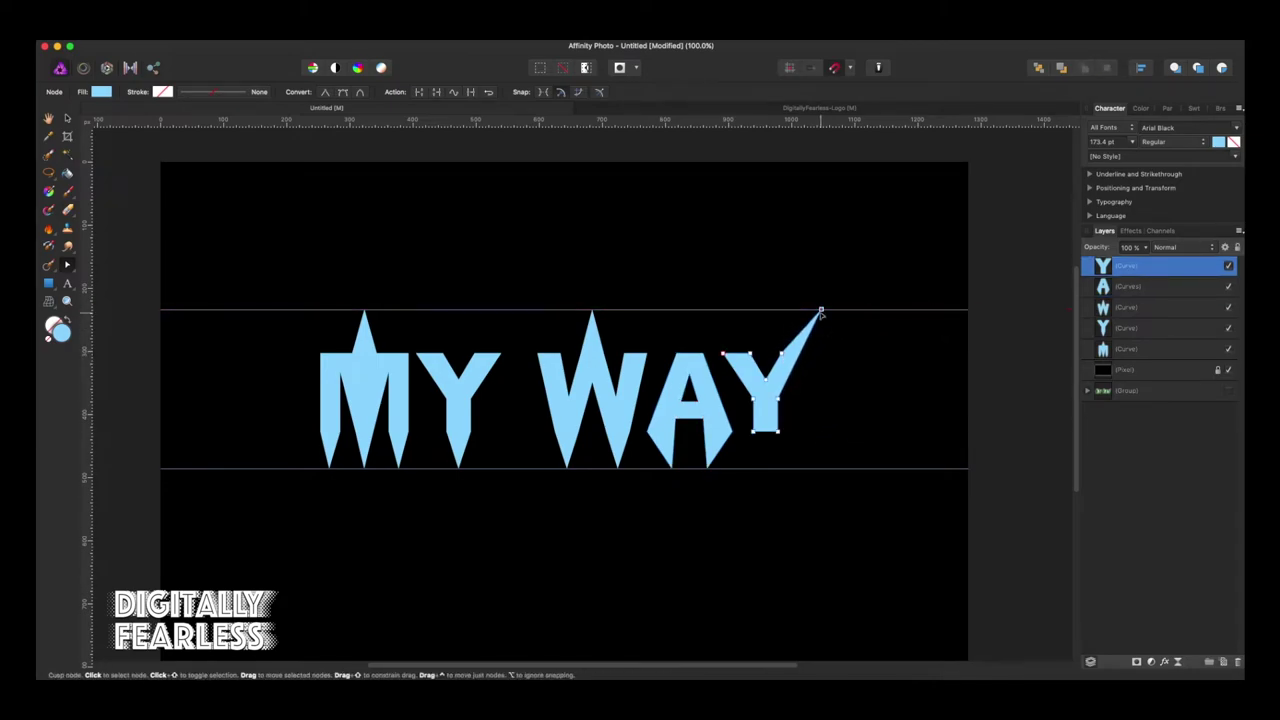
pyautogui.click(67, 118)
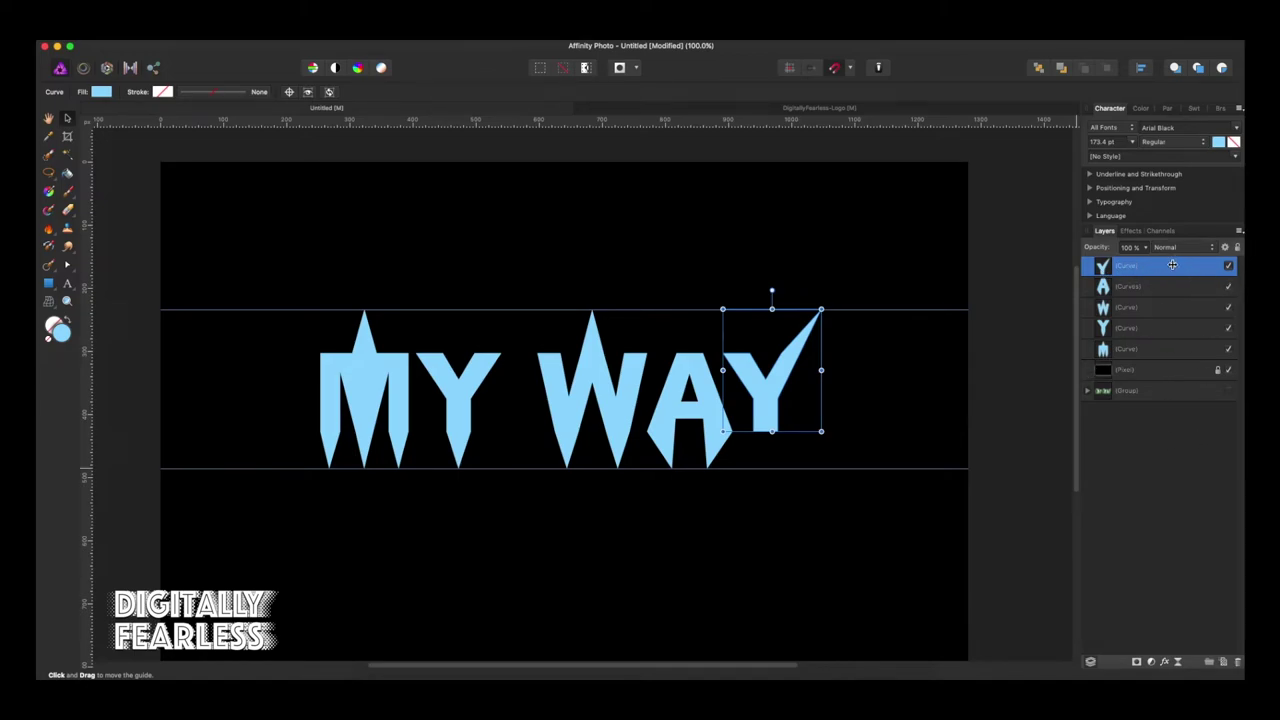
# - Add a Gradient Overlay and a 3D Effect to the last Y, with 3D radius about 6.9 px
pyautogui.click(1165, 662)
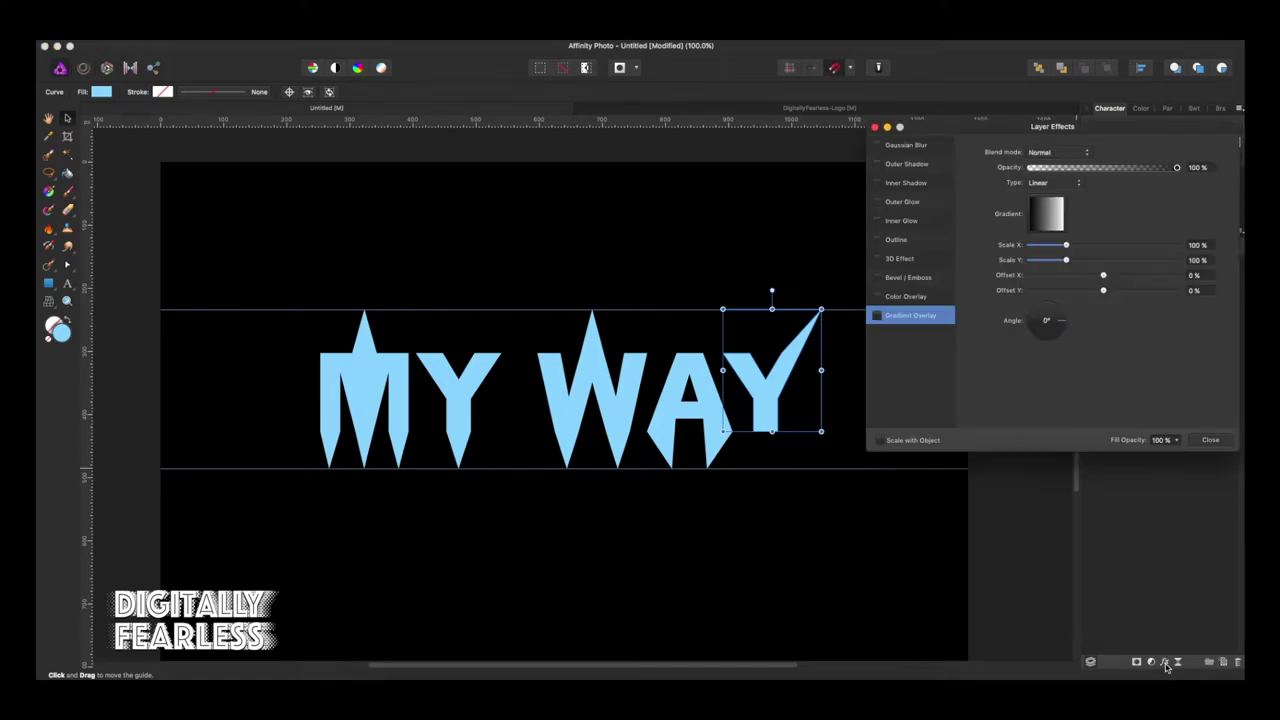
pyautogui.click(877, 317)
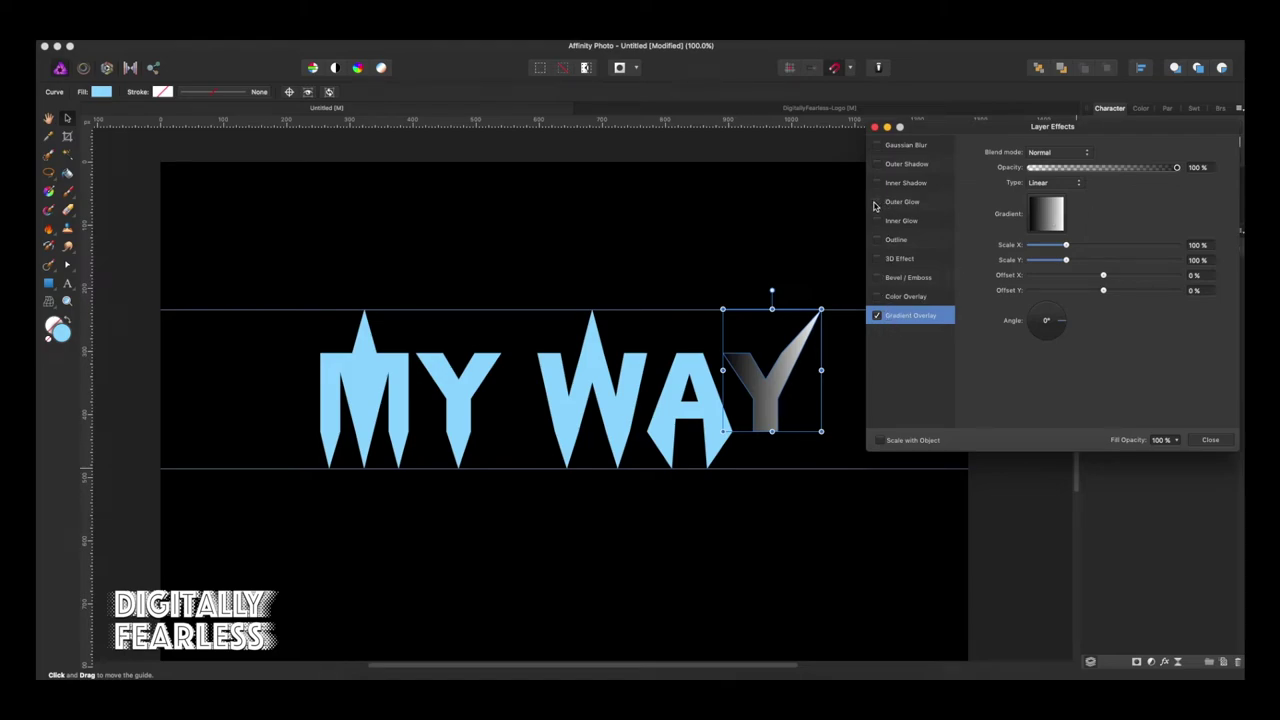
pyautogui.click(877, 259)
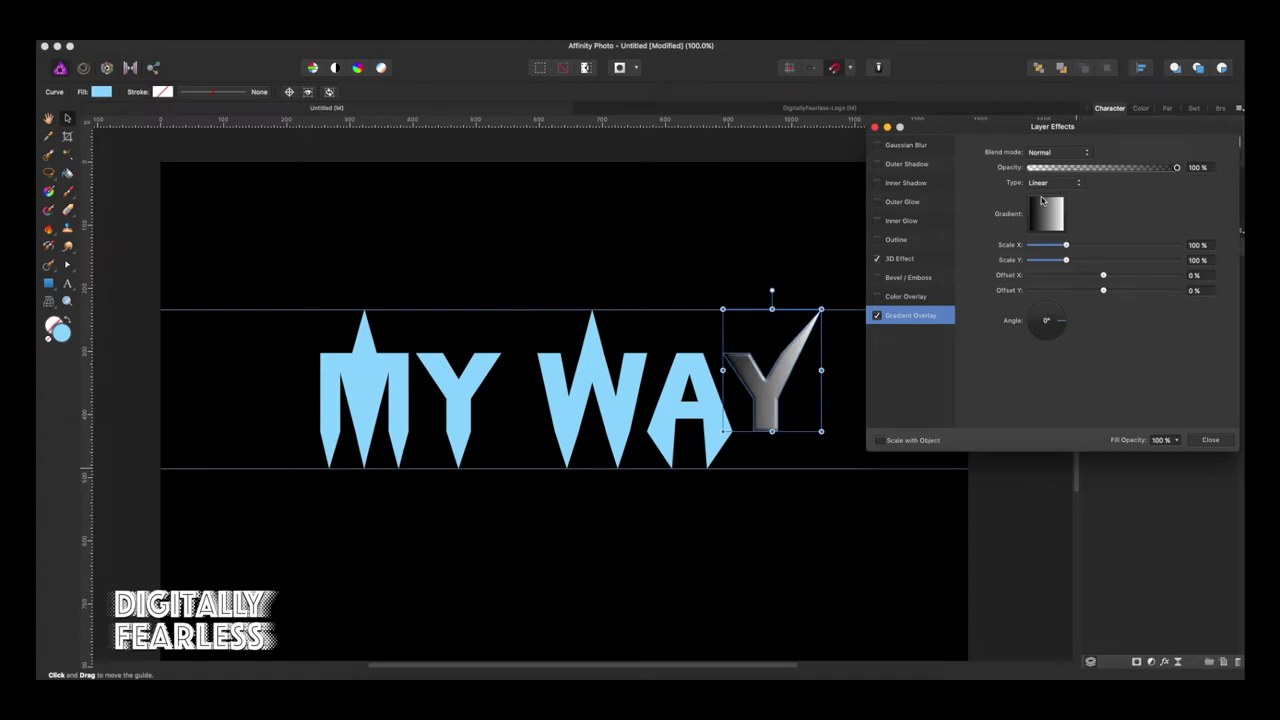
pyautogui.click(914, 259)
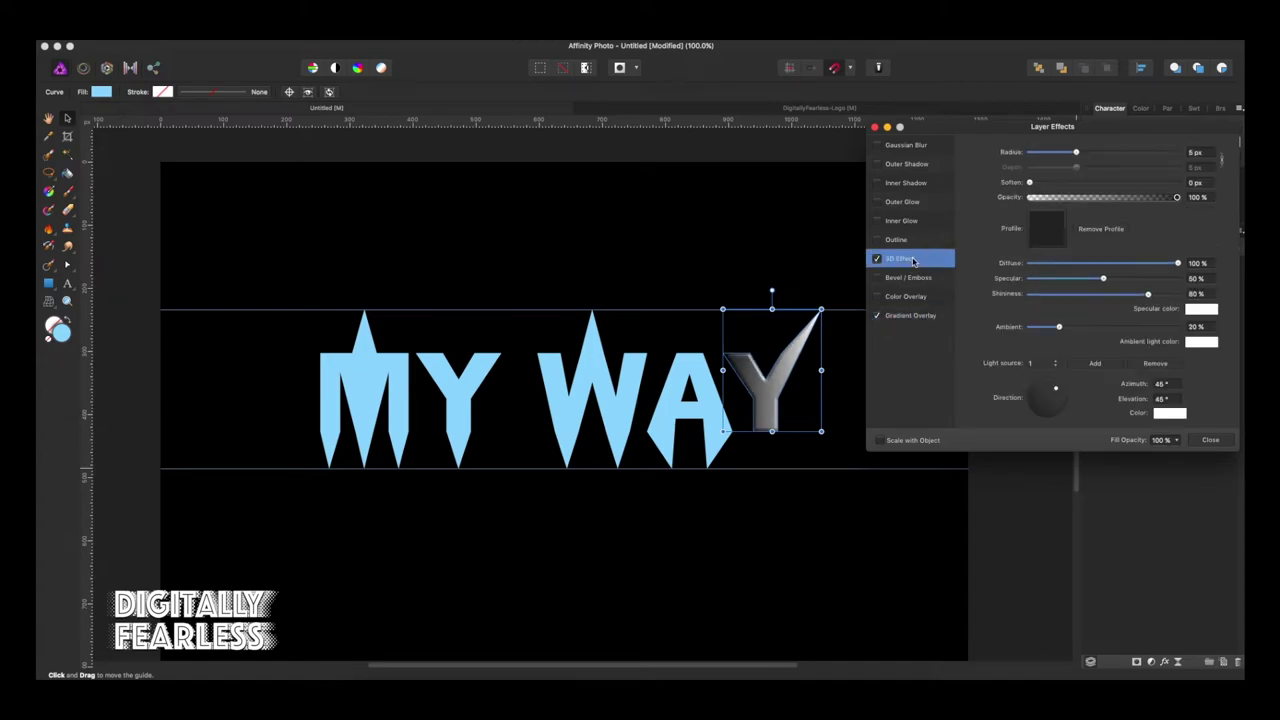
pyautogui.moveTo(1077, 153); pyautogui.dragTo(1080, 154)
# - Give the last Y a green 0EFB00 outer glow at about 42.5 px radius and 21% intensity
pyautogui.click(879, 204)
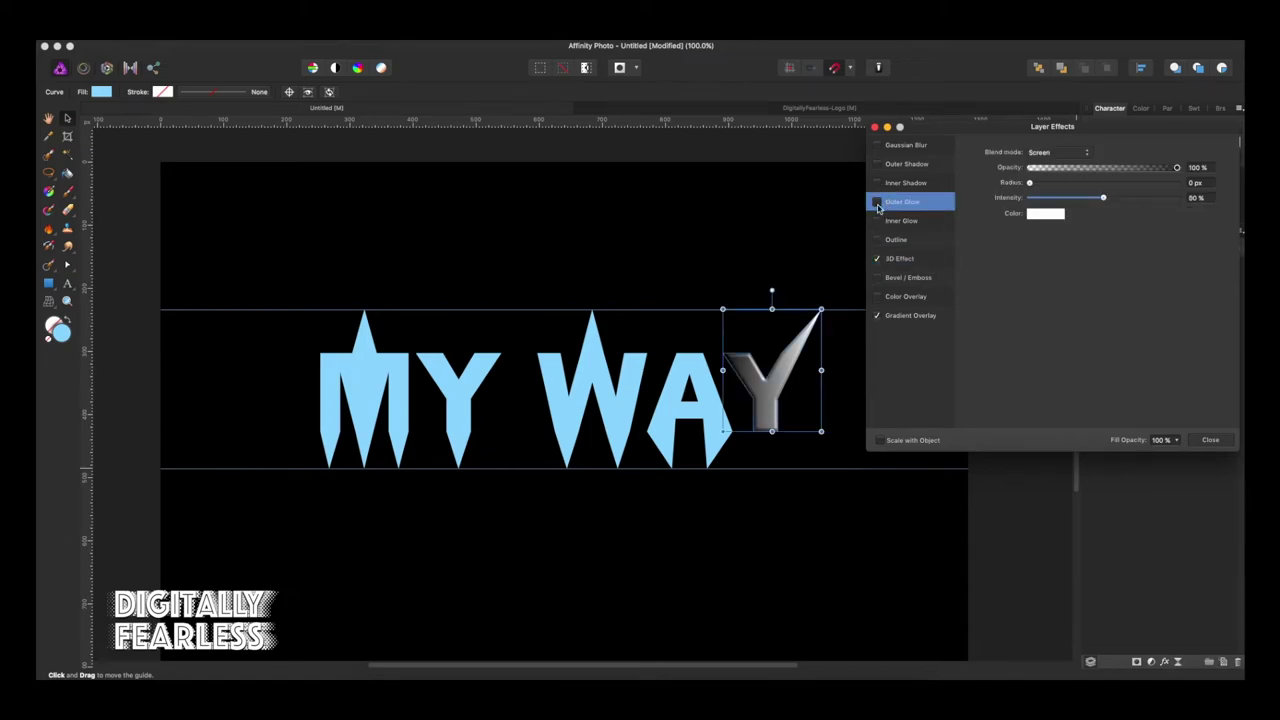
pyautogui.click(877, 204)
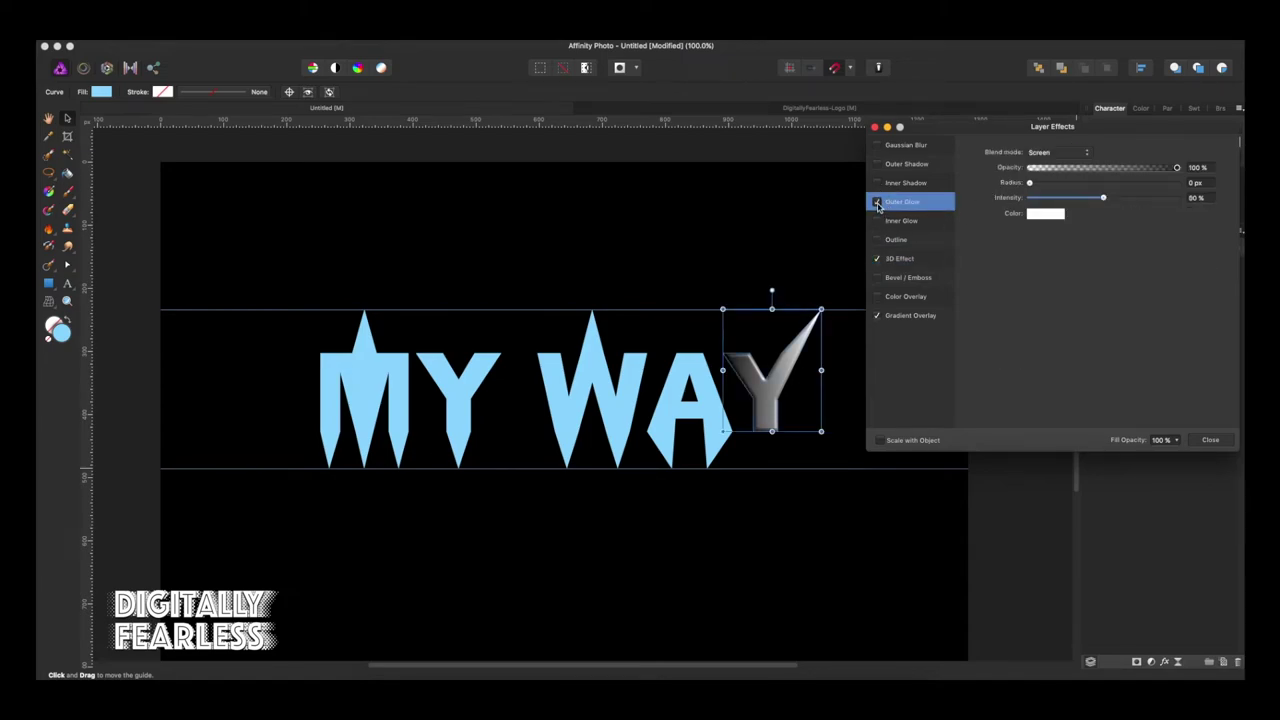
pyautogui.click(1043, 216)
pyautogui.click(1073, 346)
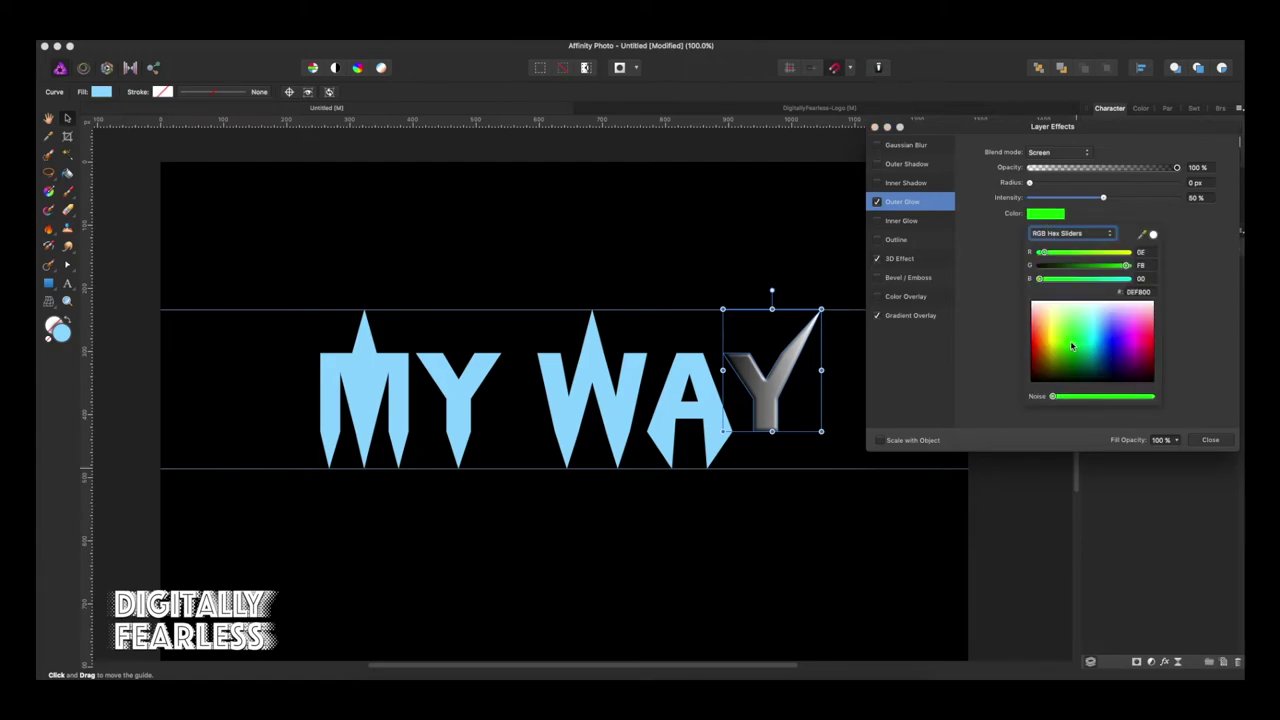
pyautogui.click(1195, 376)
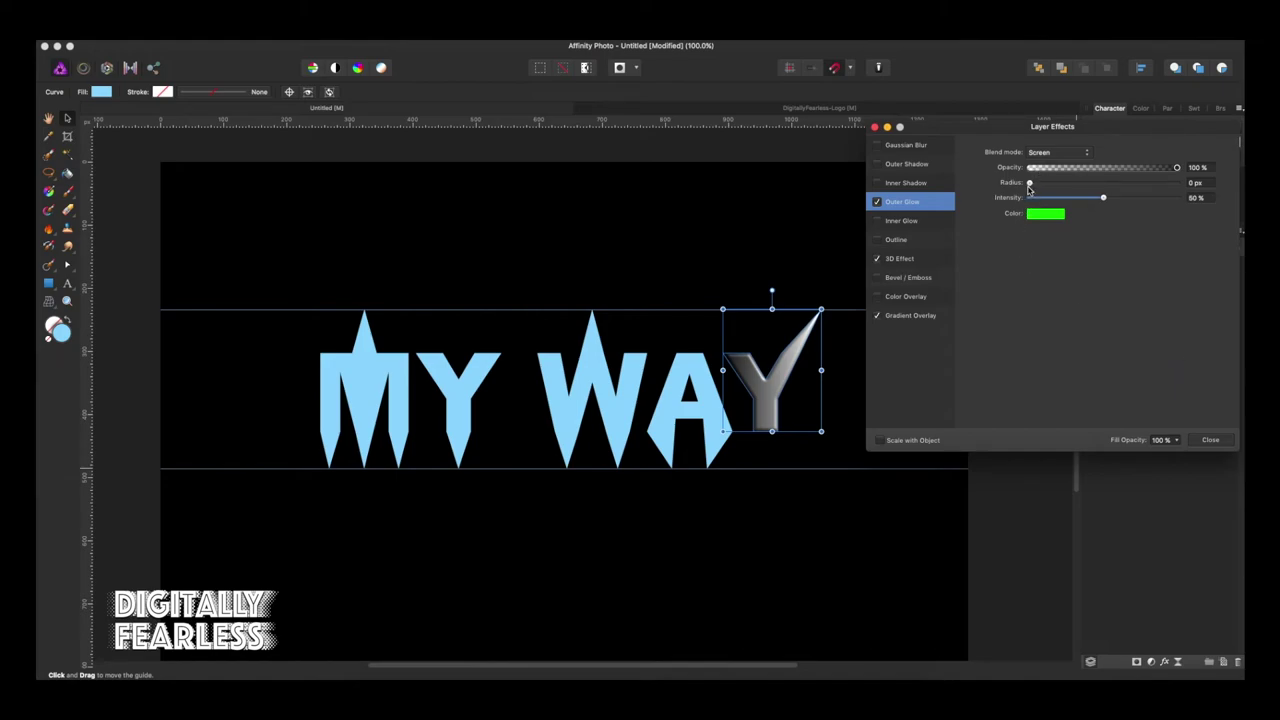
pyautogui.moveTo(1031, 185)
pyautogui.mouseDown()
pyautogui.moveTo(1097, 183)
pyautogui.moveTo(1060, 197)
pyautogui.moveTo(1147, 187)
pyautogui.mouseUp()
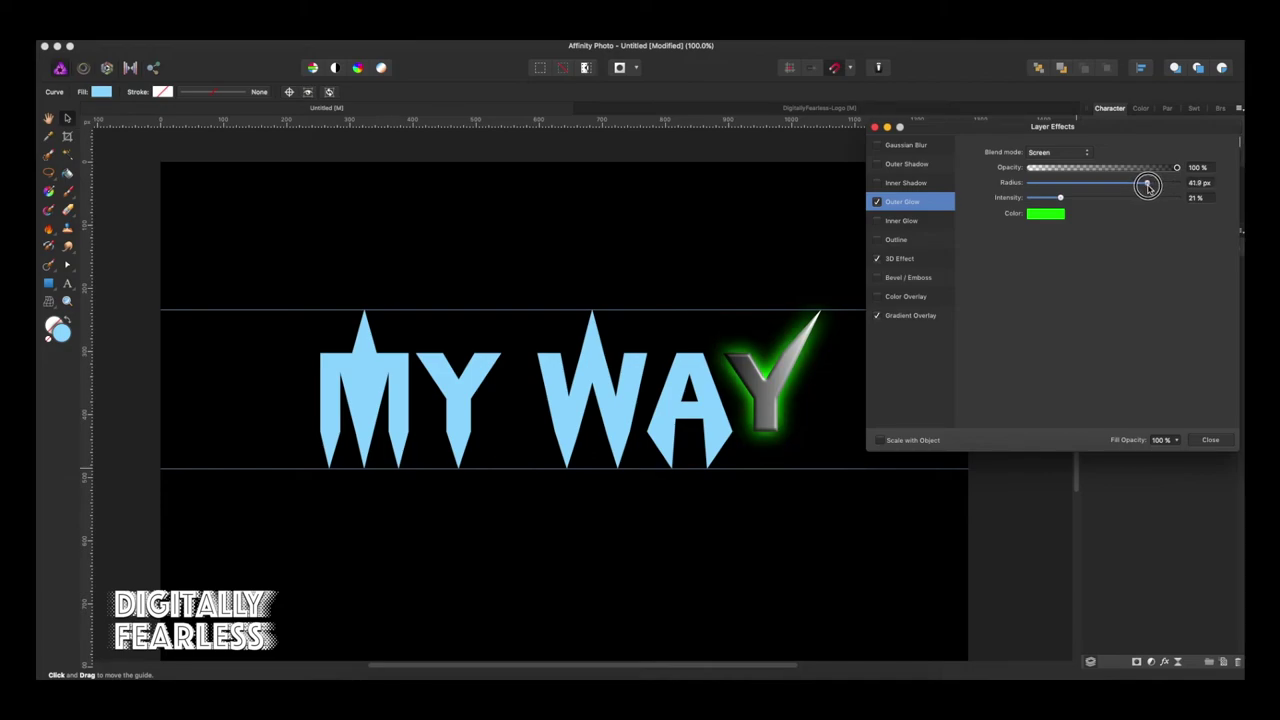
pyautogui.moveTo(1147, 187); pyautogui.dragTo(1148, 184)
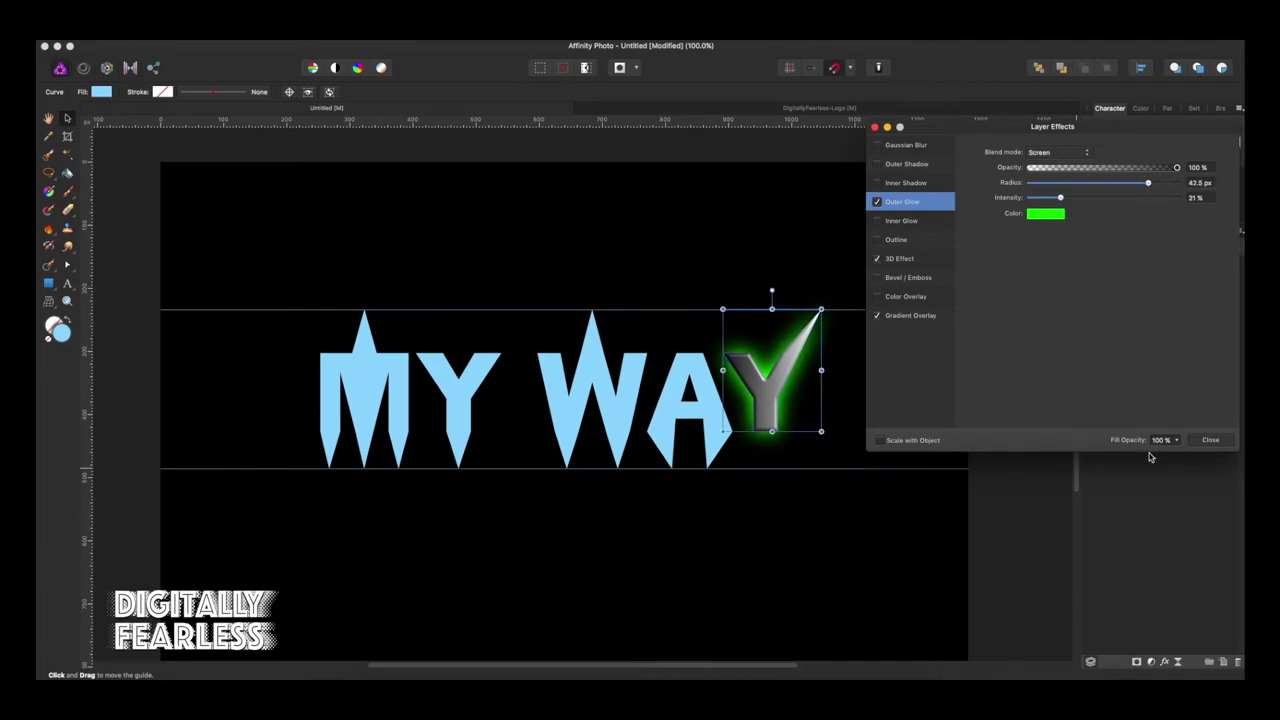
# - Close Layer Effects and copy the last Y along with its effects
pyautogui.click(1210, 441)
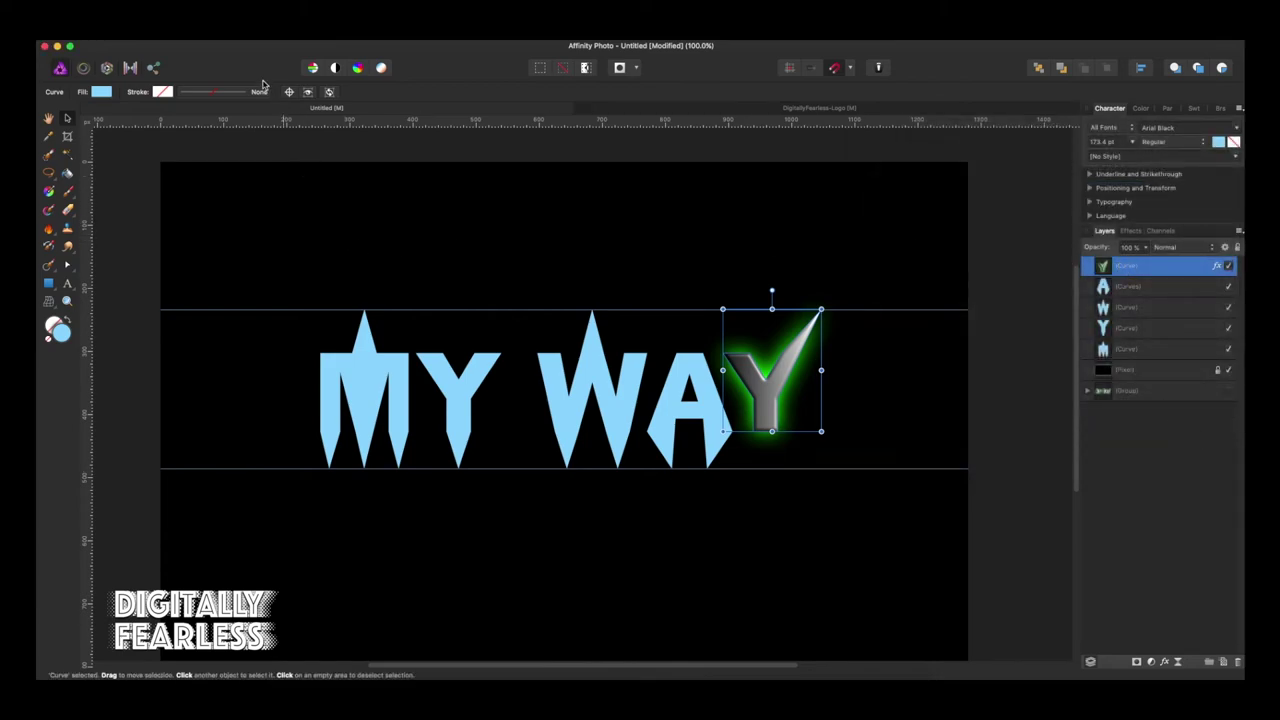
pyautogui.click(185, 35)
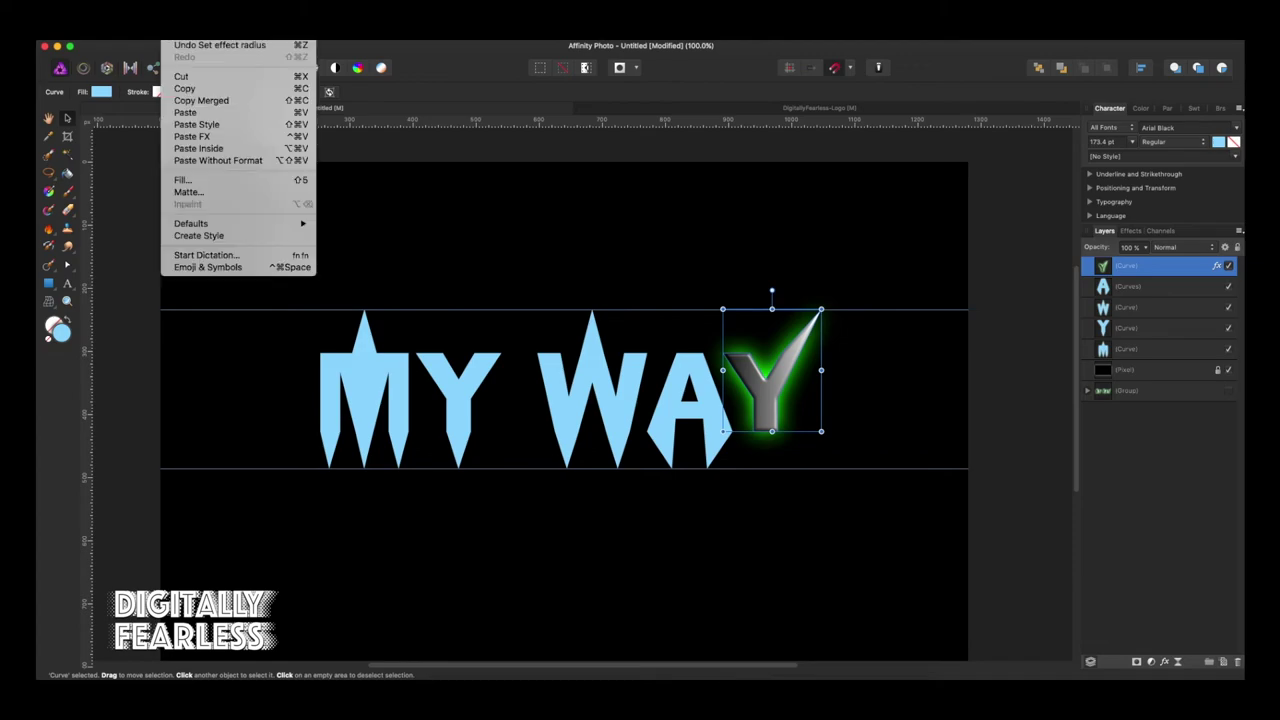
pyautogui.click(185, 88)
# - Paste the Y's effects onto the M, Y, W and A layers, then deselect
pyautogui.click(1170, 288)
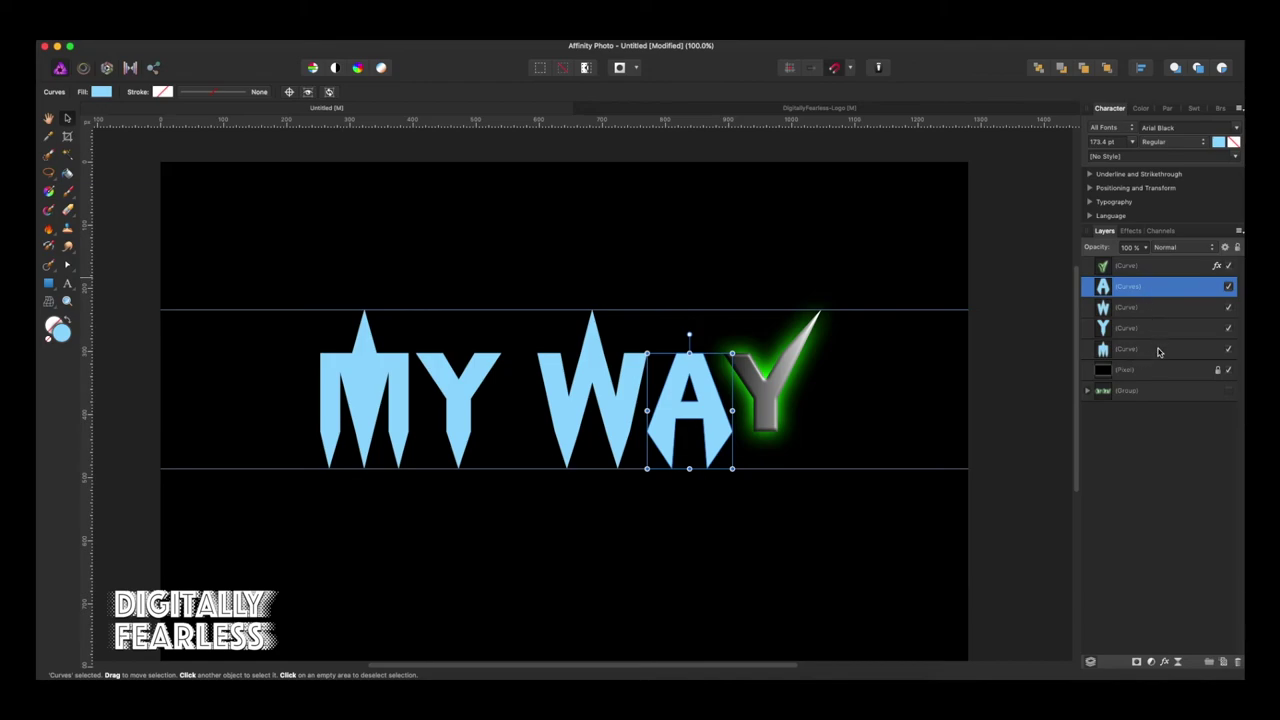
pyautogui.keyDown('shift'); pyautogui.click(1156, 356); pyautogui.keyUp('shift')
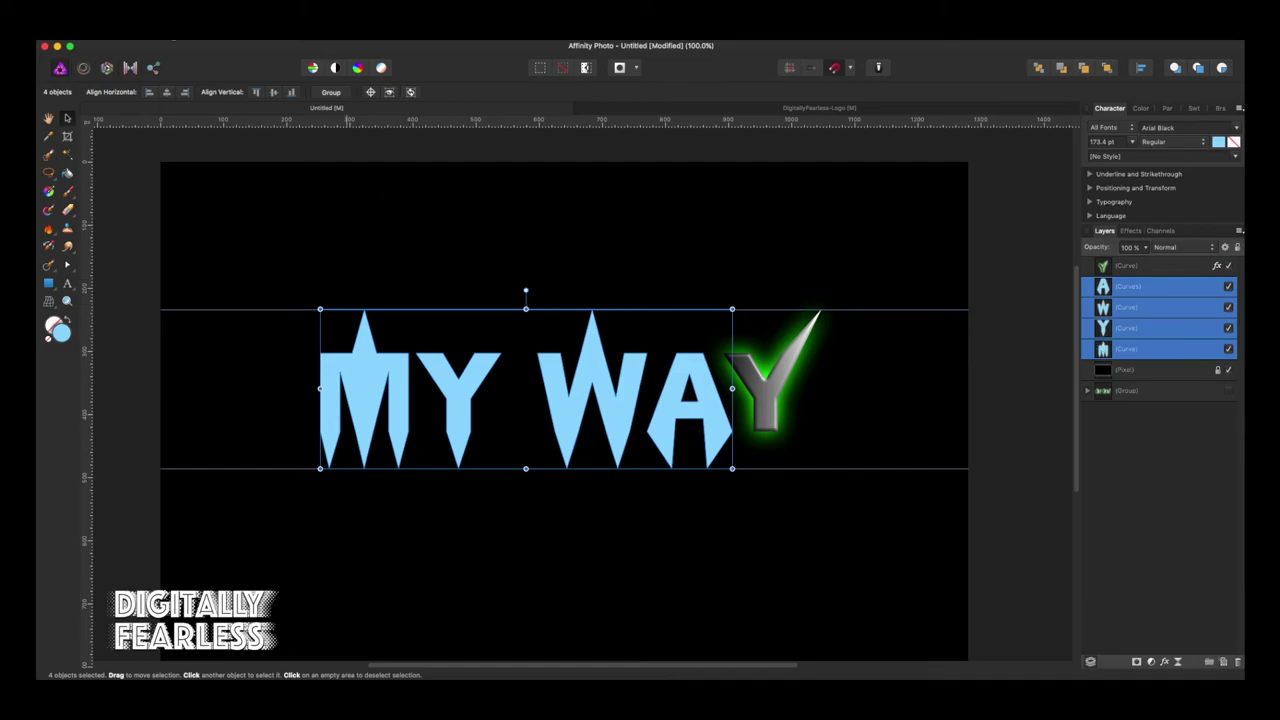
pyautogui.click(180, 38)
pyautogui.click(194, 135)
pyautogui.click(106, 163)
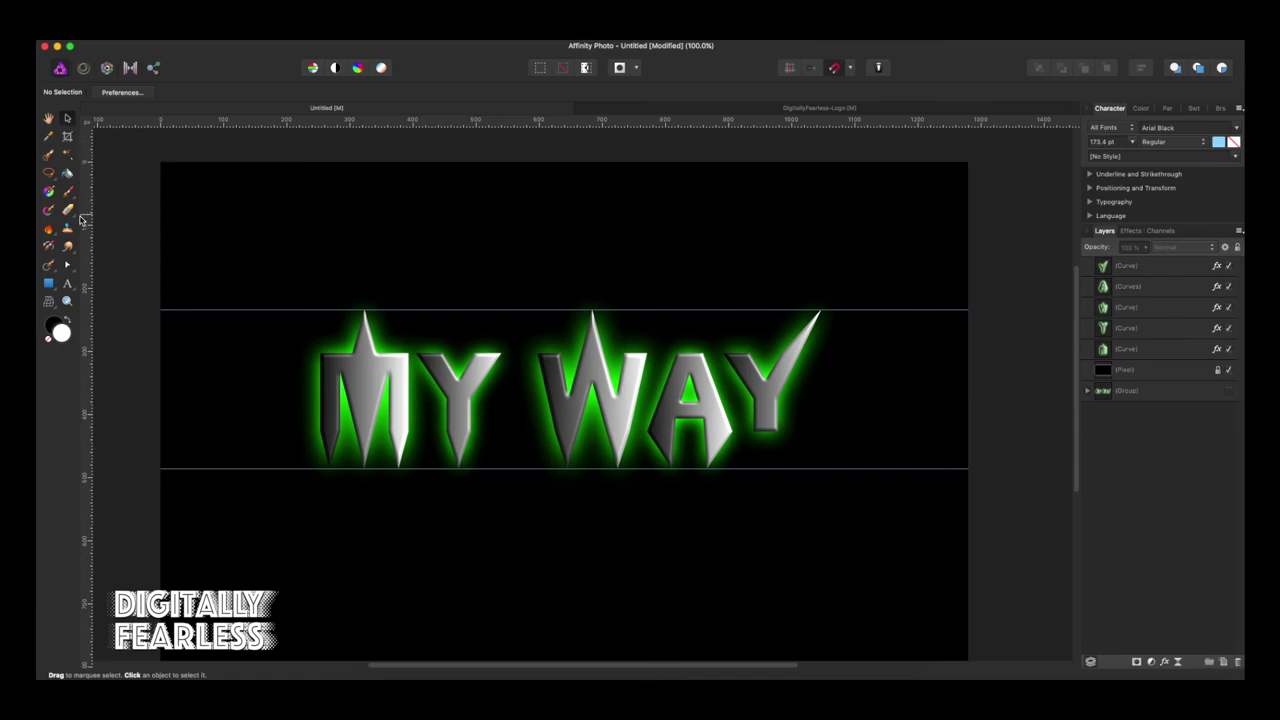
# - Drag the last Y's bottom node down to the lower guide, then deselect it
pyautogui.click(67, 266)
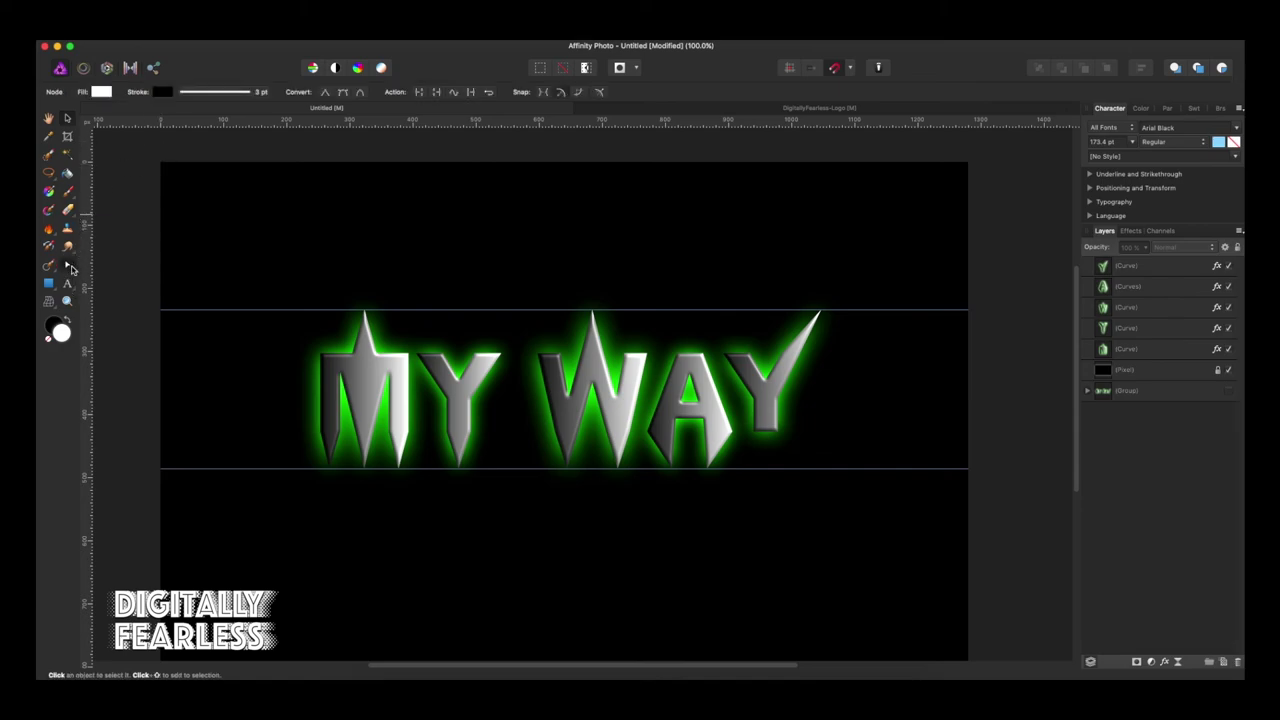
pyautogui.click(769, 429)
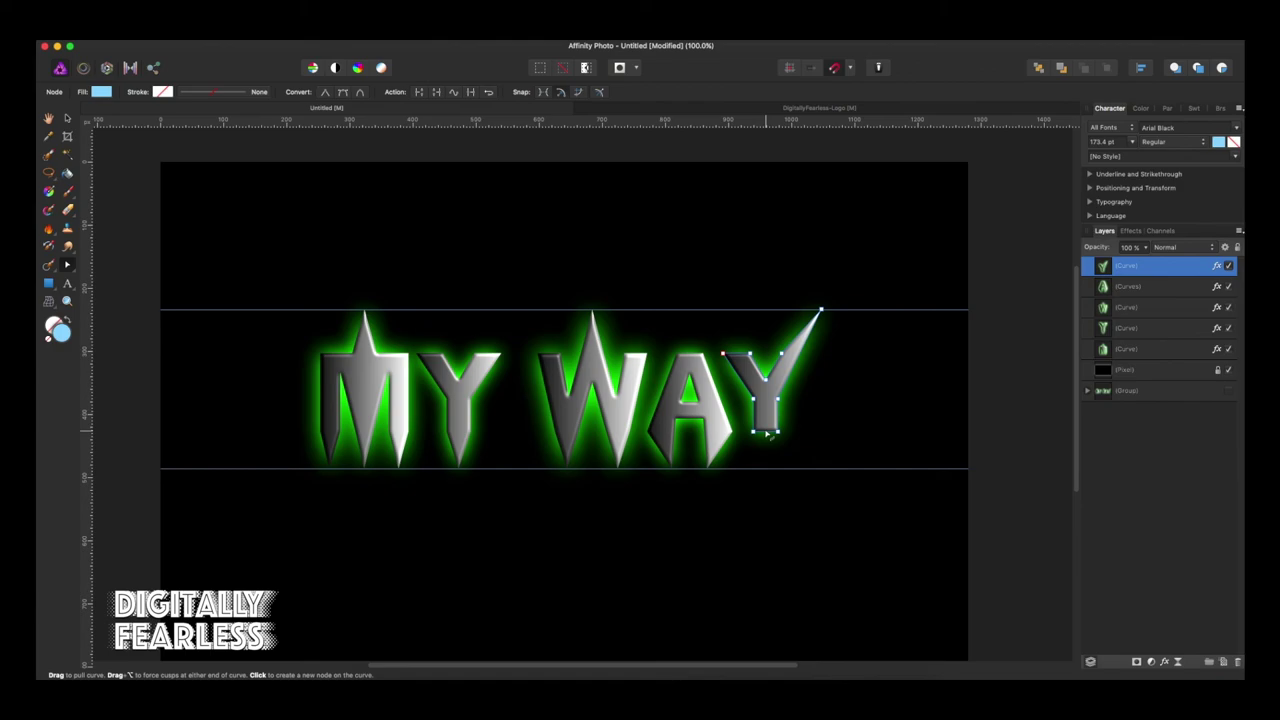
pyautogui.moveTo(766, 432); pyautogui.dragTo(765, 468)
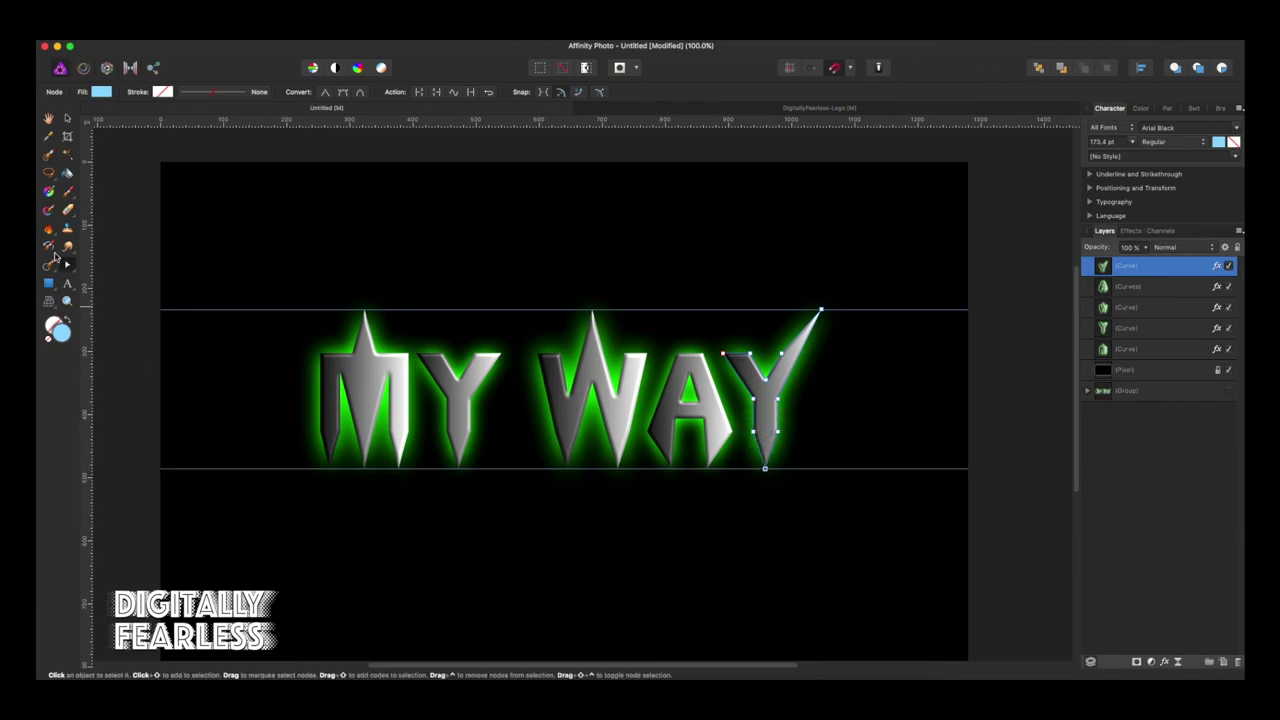
pyautogui.click(67, 118)
pyautogui.click(140, 185)
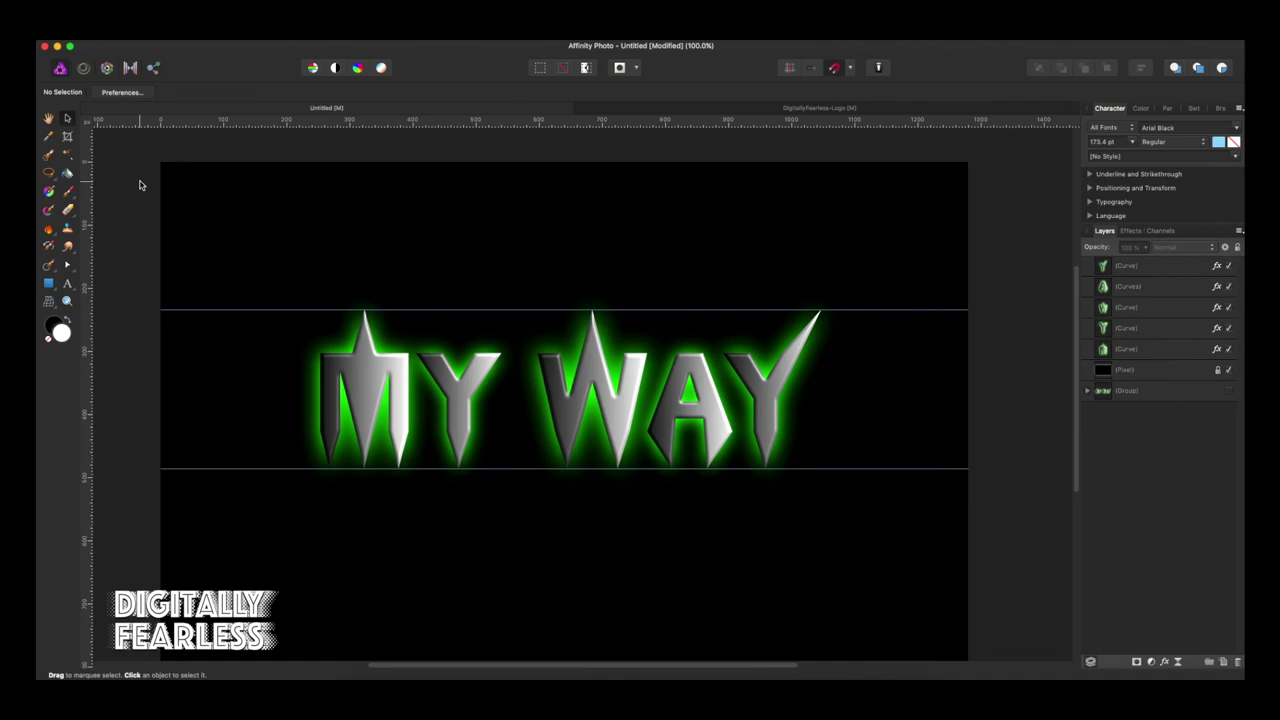